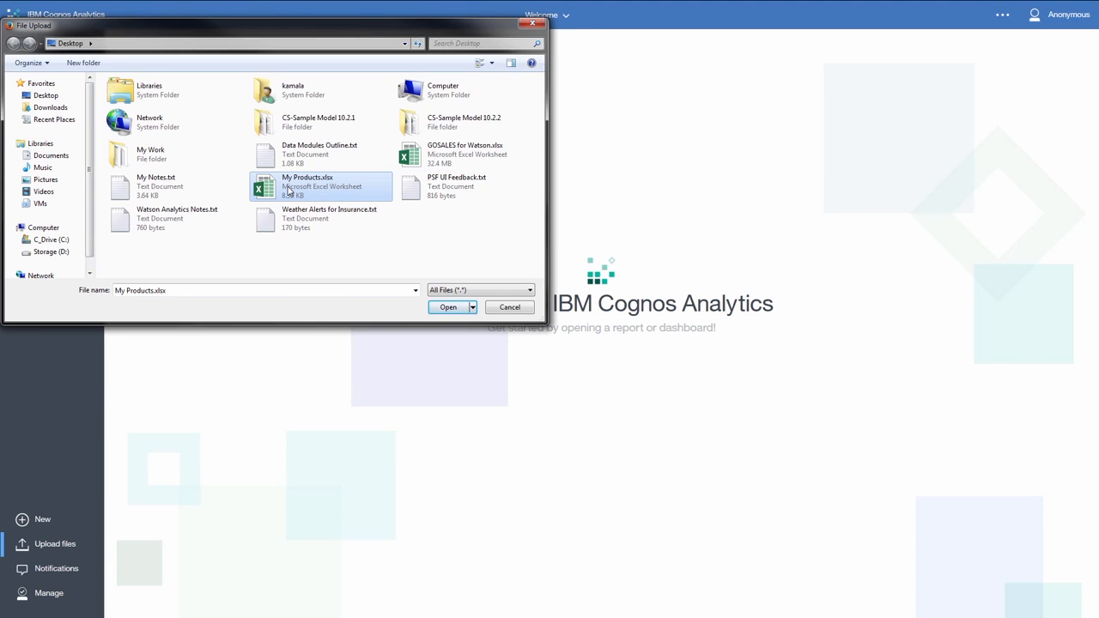
Step: Upload My Products.xlsx with all of its columns kept visible
{"action": "left_click", "coordinate": [447, 307]}
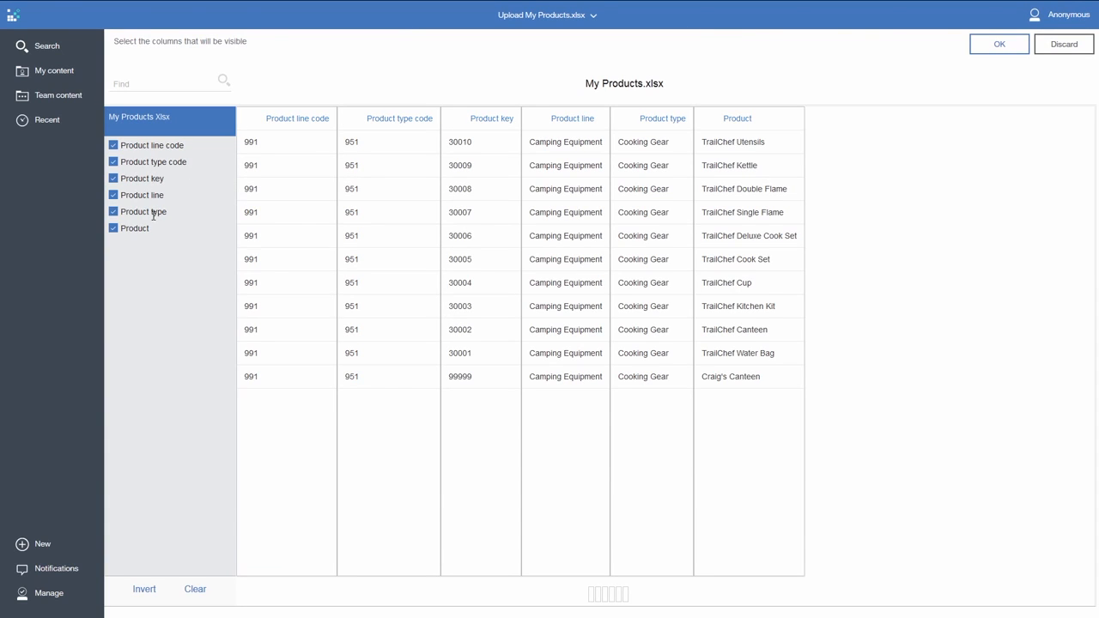
{"action": "left_click", "coordinate": [987, 52]}
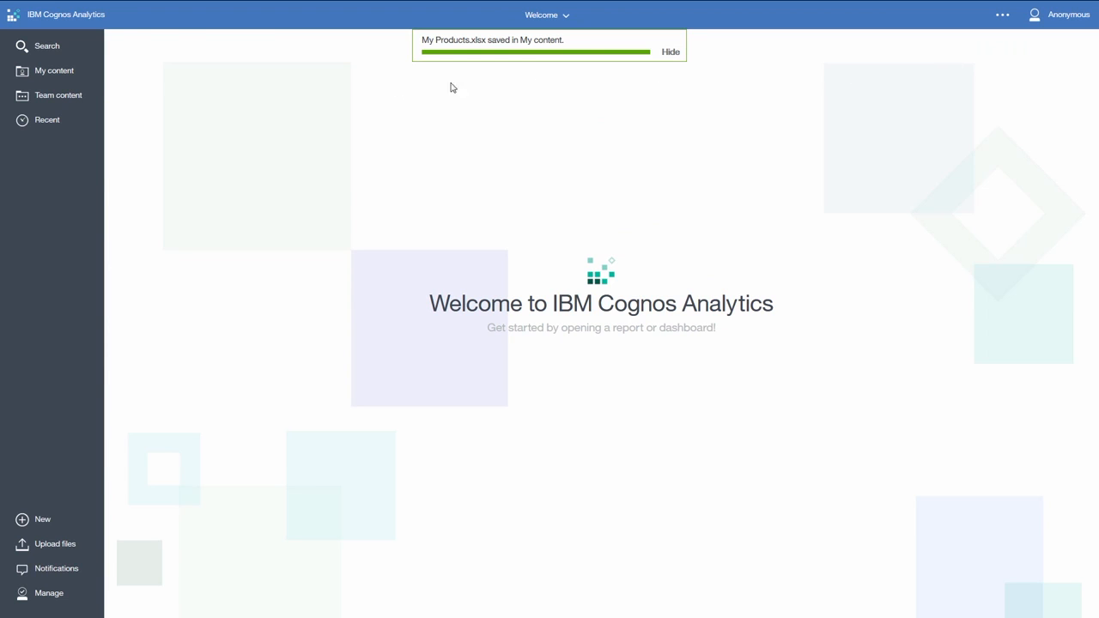
Step: Examine the available actions for the uploaded My Products.xlsx in My content
{"action": "left_click", "coordinate": [57, 77]}
{"action": "mouse_move", "coordinate": [174, 84]}
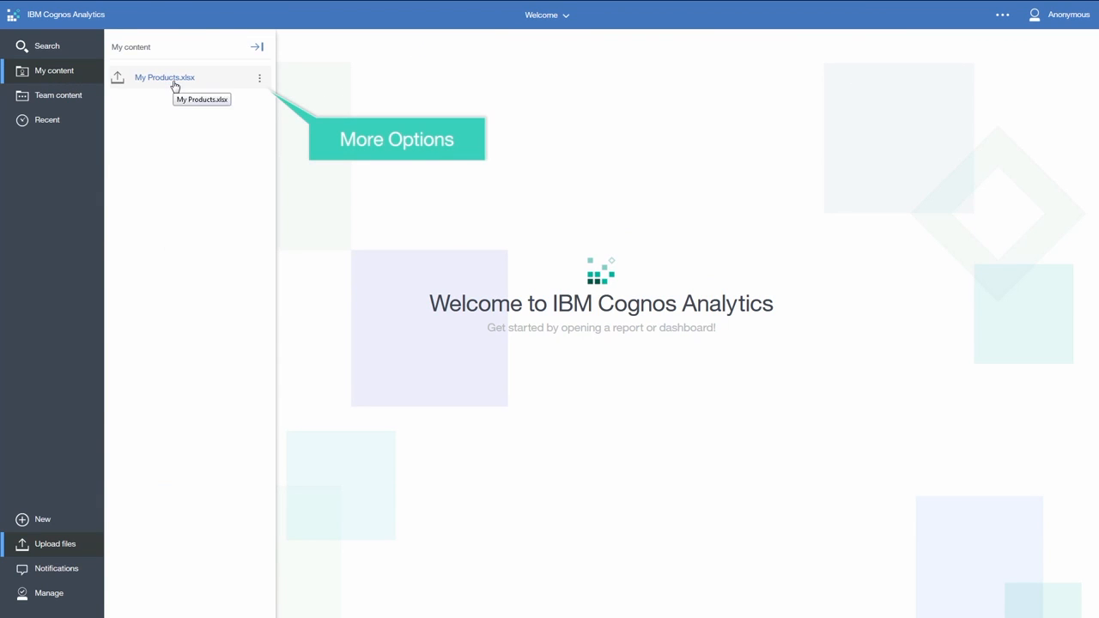
{"action": "left_click", "coordinate": [259, 85]}
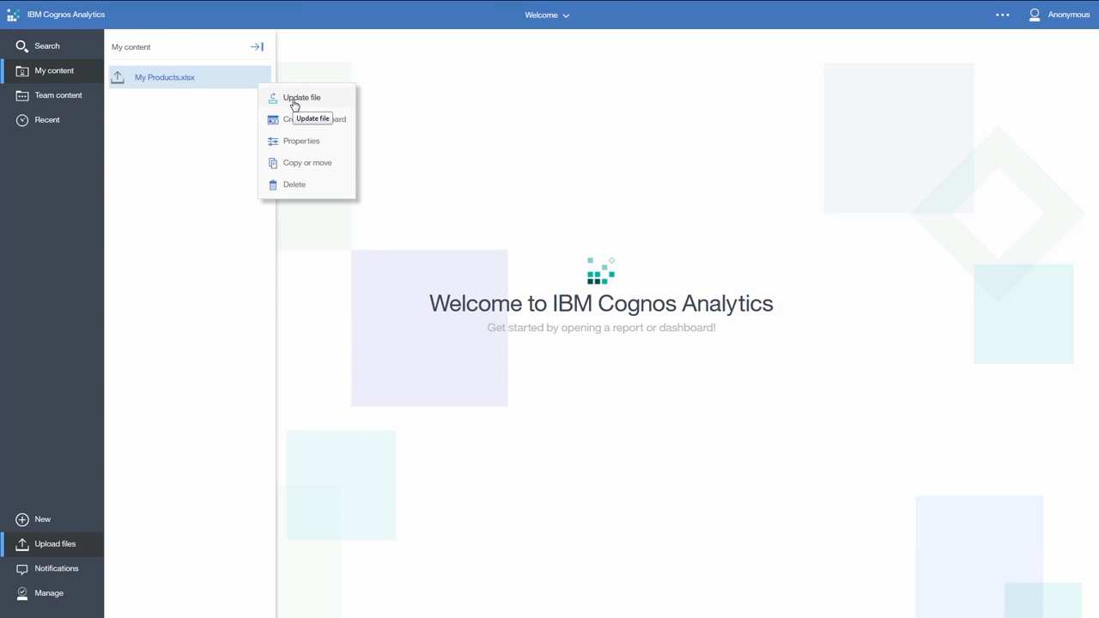
{"action": "left_click", "coordinate": [380, 198]}
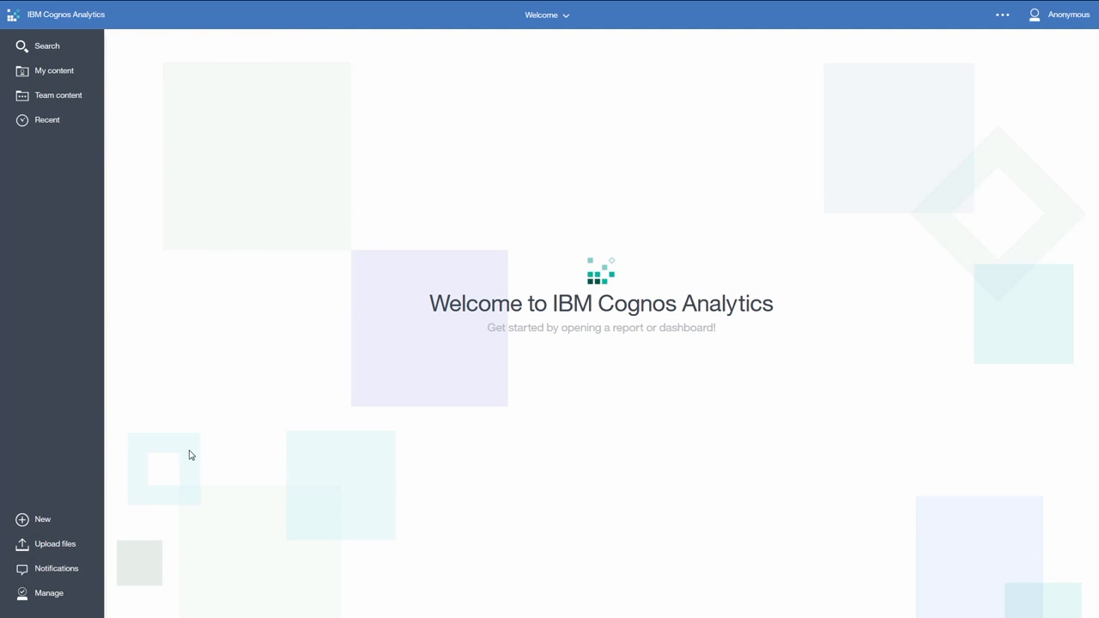
Step: Create a new data module and choose the uploaded file My Products.xlsx as a source
{"action": "left_click", "coordinate": [42, 522]}
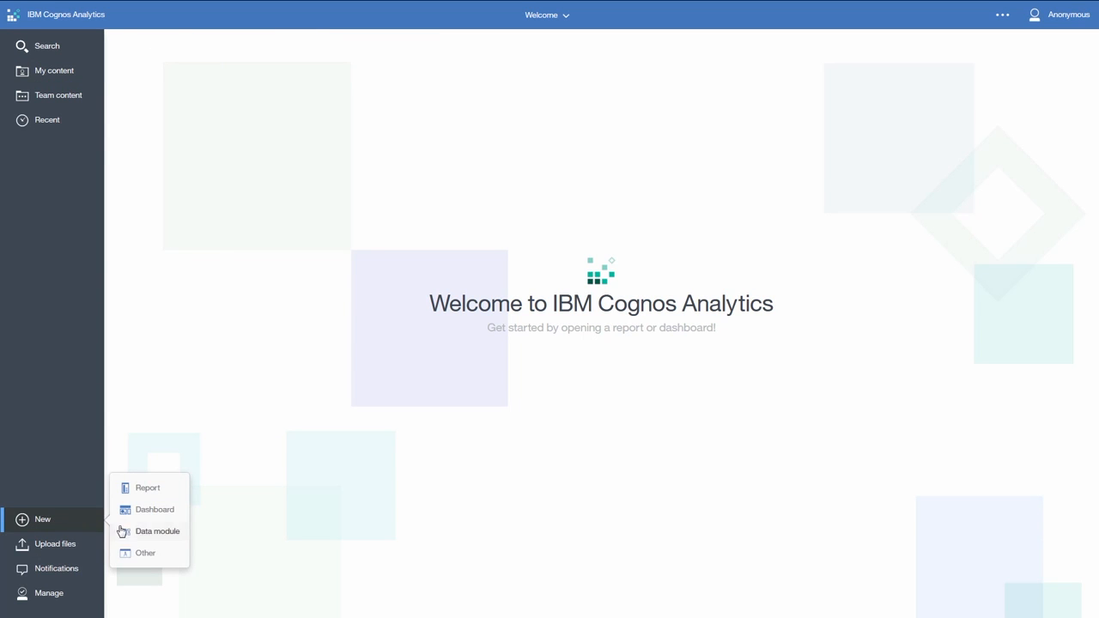
{"action": "left_click", "coordinate": [150, 536]}
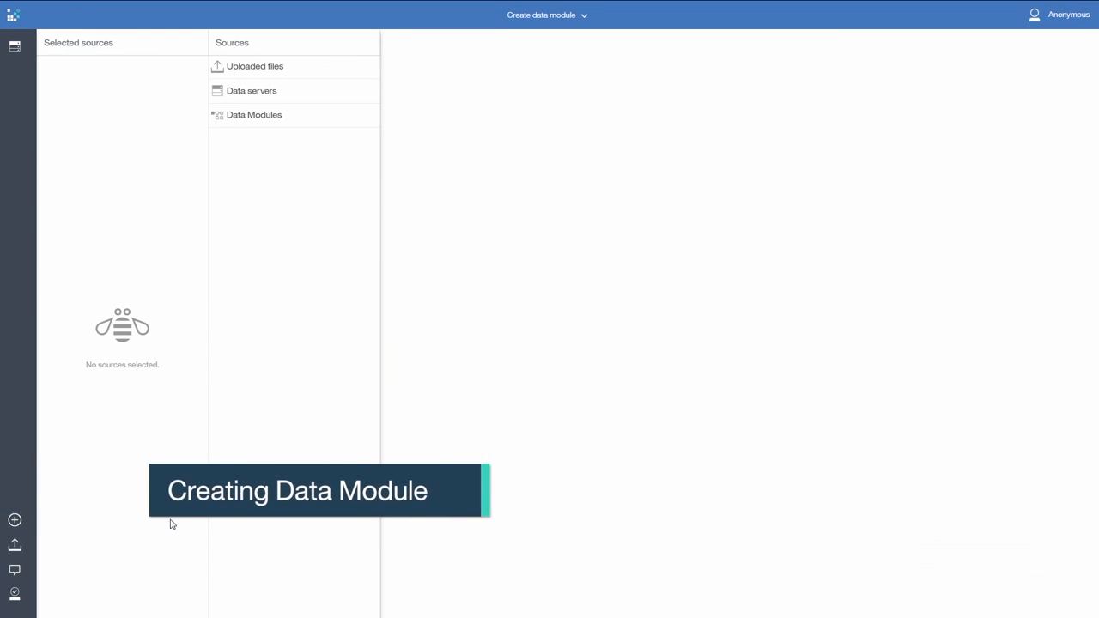
{"action": "left_click", "coordinate": [272, 71]}
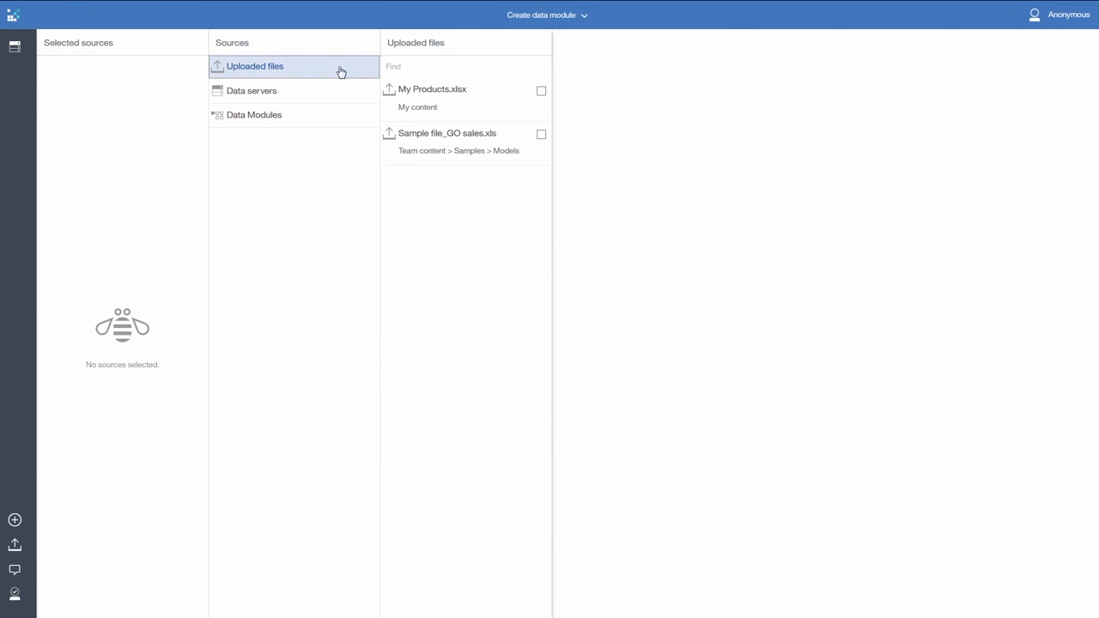
{"action": "left_click", "coordinate": [540, 94]}
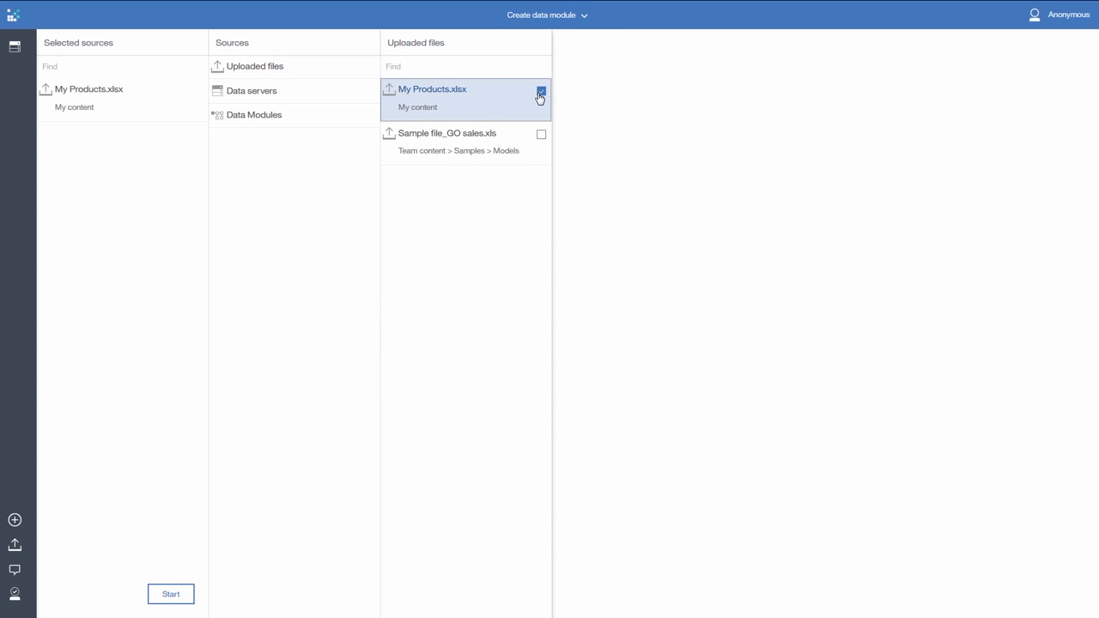
Step: Add the GOSALESDW-11/gosalesdw schema from the great_outdoors_warehouse data server as a source and start building the module
{"action": "left_click", "coordinate": [268, 92]}
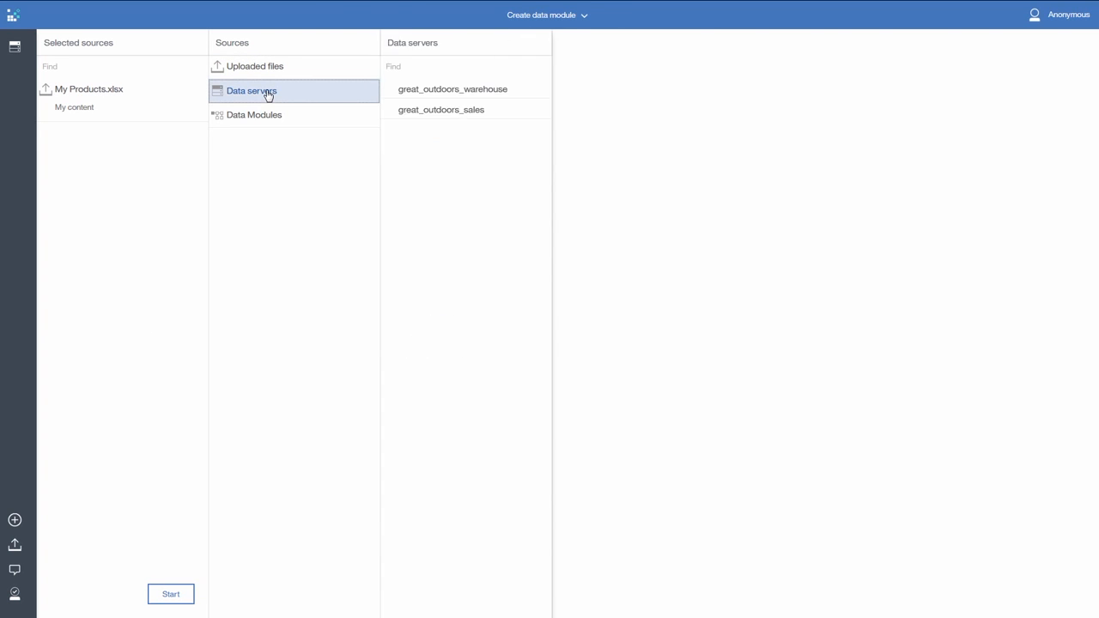
{"action": "left_click", "coordinate": [447, 96]}
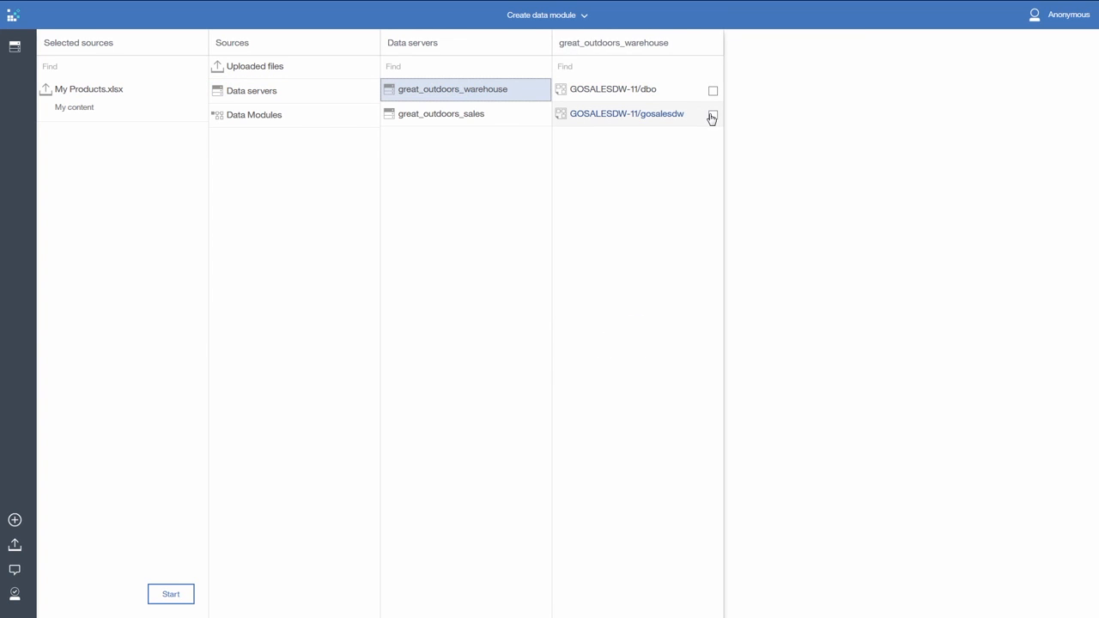
{"action": "left_click", "coordinate": [712, 115]}
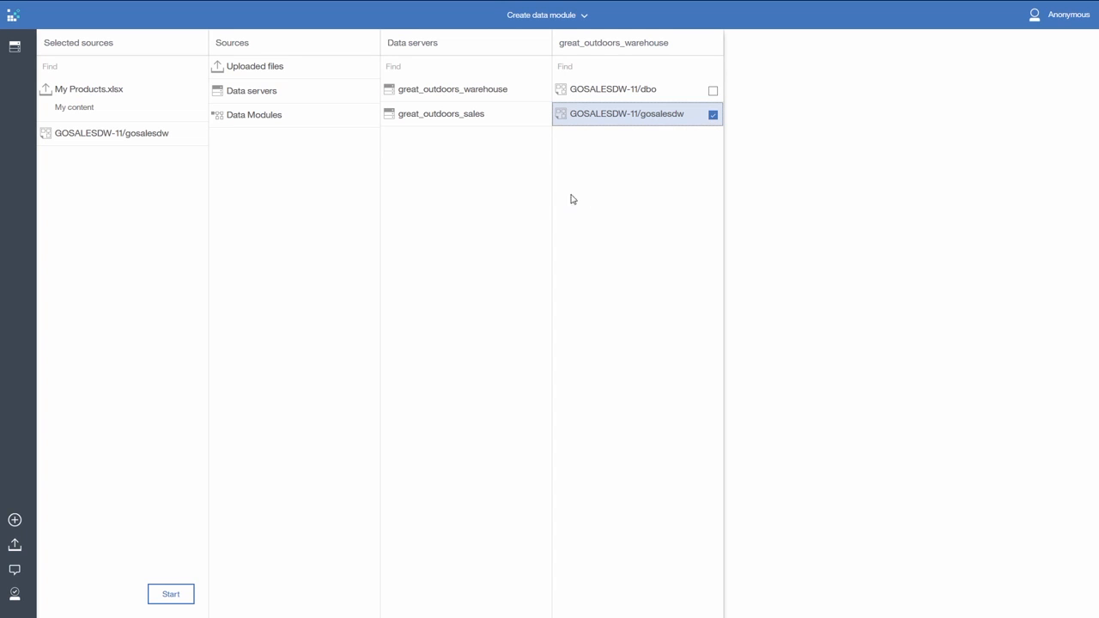
{"action": "left_click", "coordinate": [174, 598]}
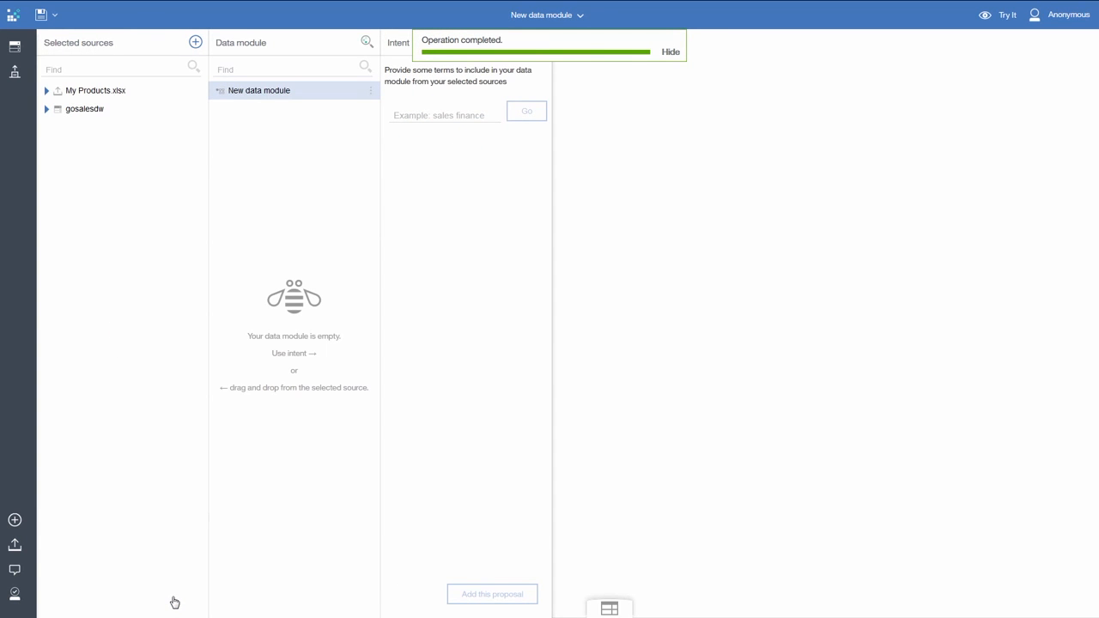
{"action": "left_click", "coordinate": [44, 70]}
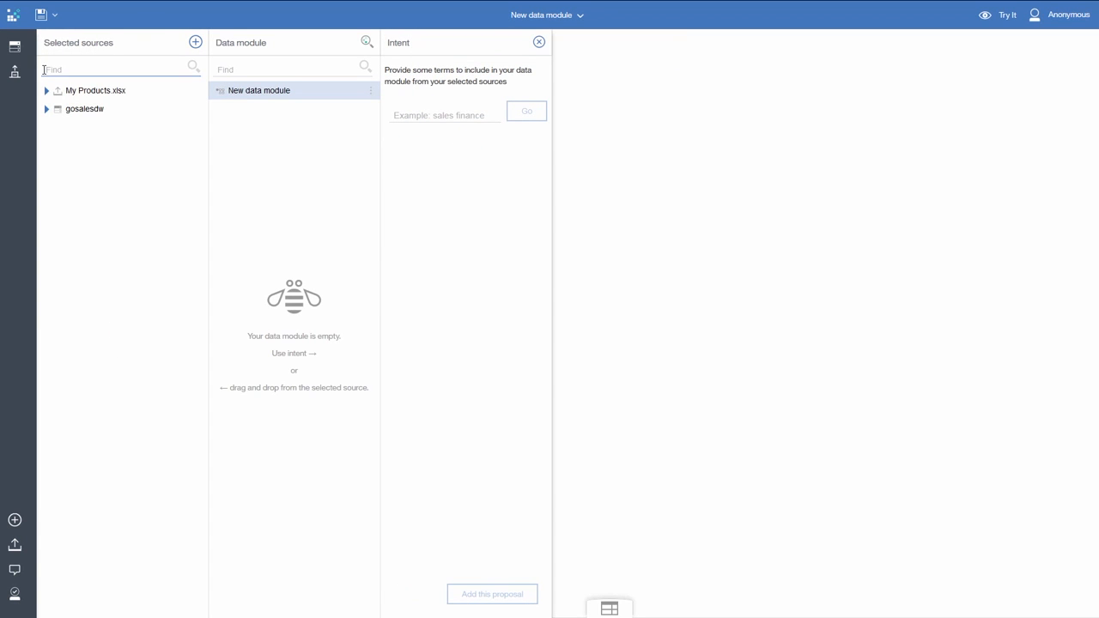
{"action": "left_click", "coordinate": [395, 112]}
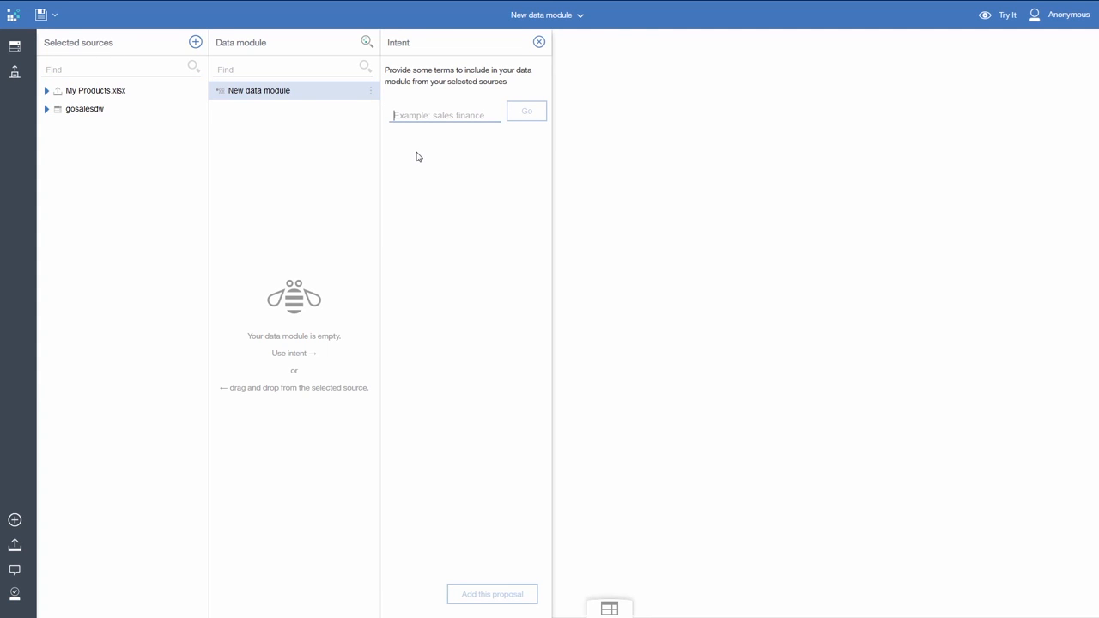
Step: Add the My Products Xlsx table from the uploaded file to the data module
{"action": "left_click", "coordinate": [47, 91]}
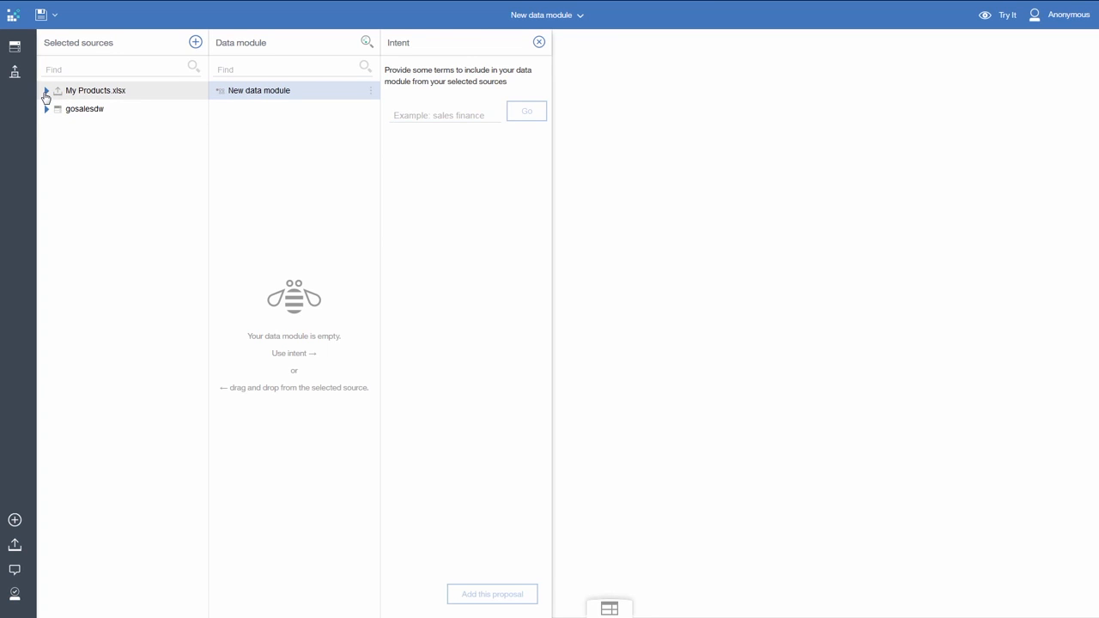
{"action": "left_click_drag", "start_coordinate": [83, 111], "coordinate": [244, 124]}
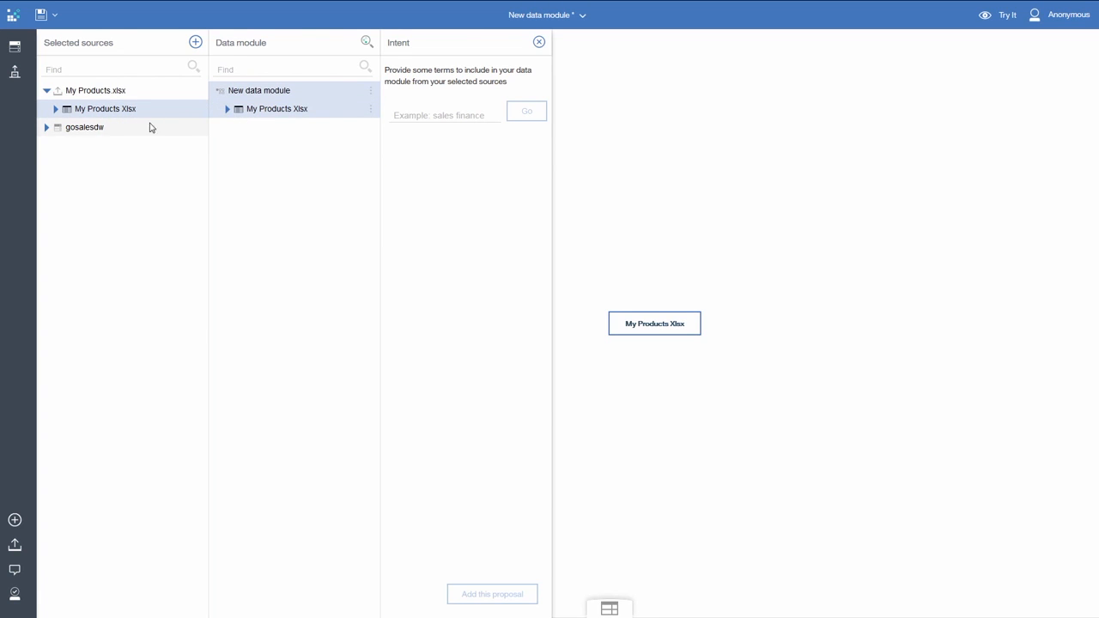
Step: Search the gosalesdw source for "Time" and add the Go Time Dim table to the data module
{"action": "left_click", "coordinate": [47, 127]}
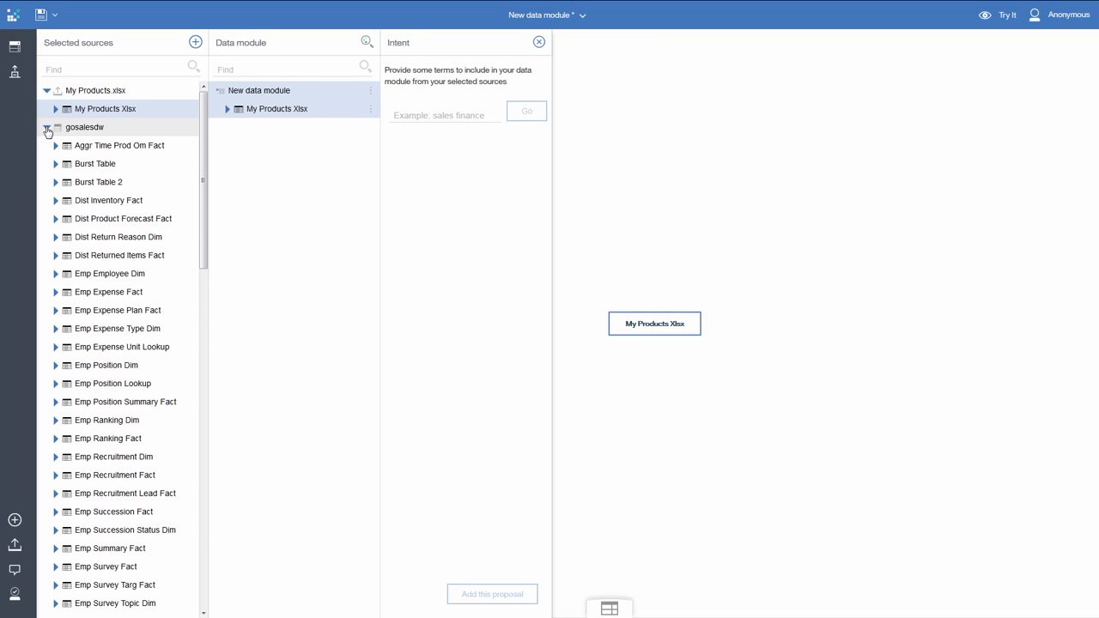
{"action": "left_click", "coordinate": [51, 69]}
{"action": "type", "text": "Time"}
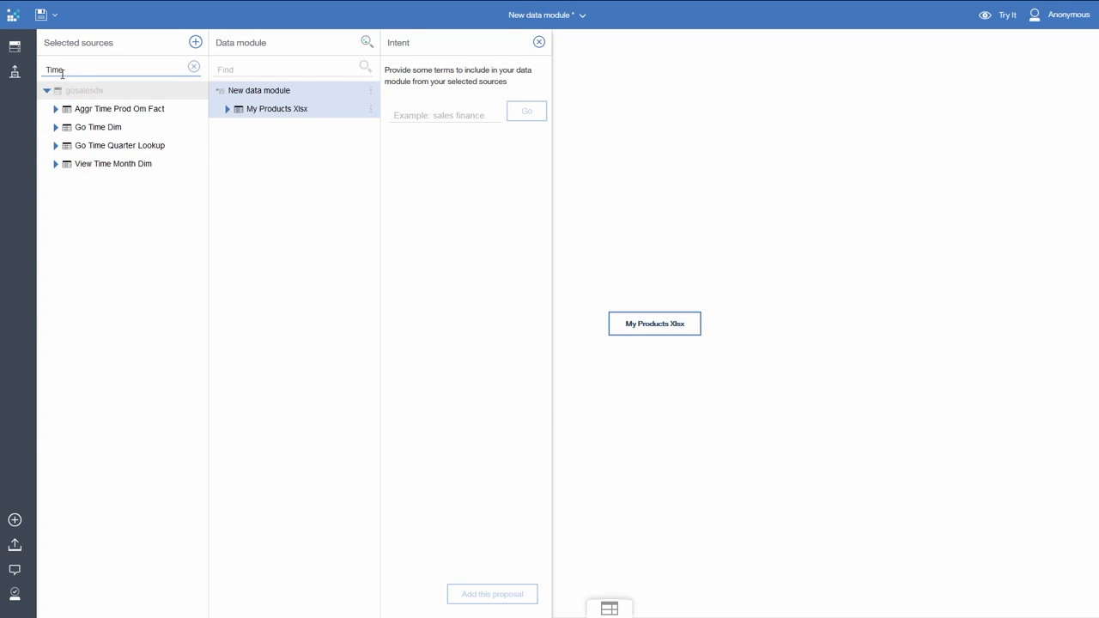
{"action": "left_click_drag", "start_coordinate": [98, 129], "coordinate": [251, 147]}
Step: Search the selected sources for "Sales" and add the Sls Sales Fact table to the data module
{"action": "left_click_drag", "start_coordinate": [65, 71], "coordinate": [28, 78]}
{"action": "type", "text": "Sales"}
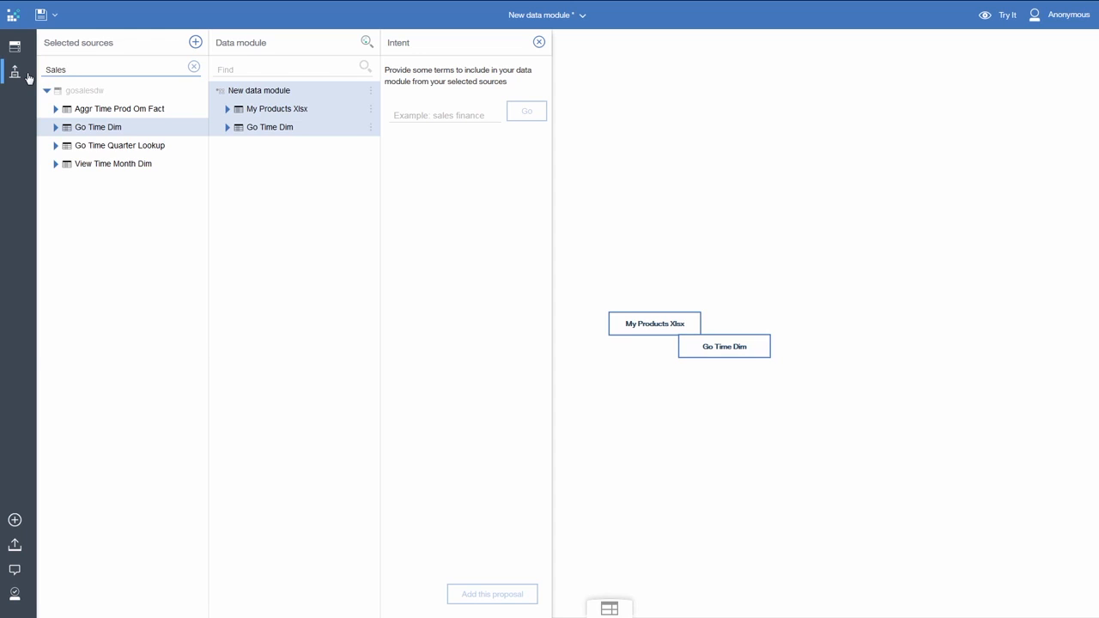
{"action": "left_click_drag", "start_coordinate": [96, 182], "coordinate": [229, 170]}
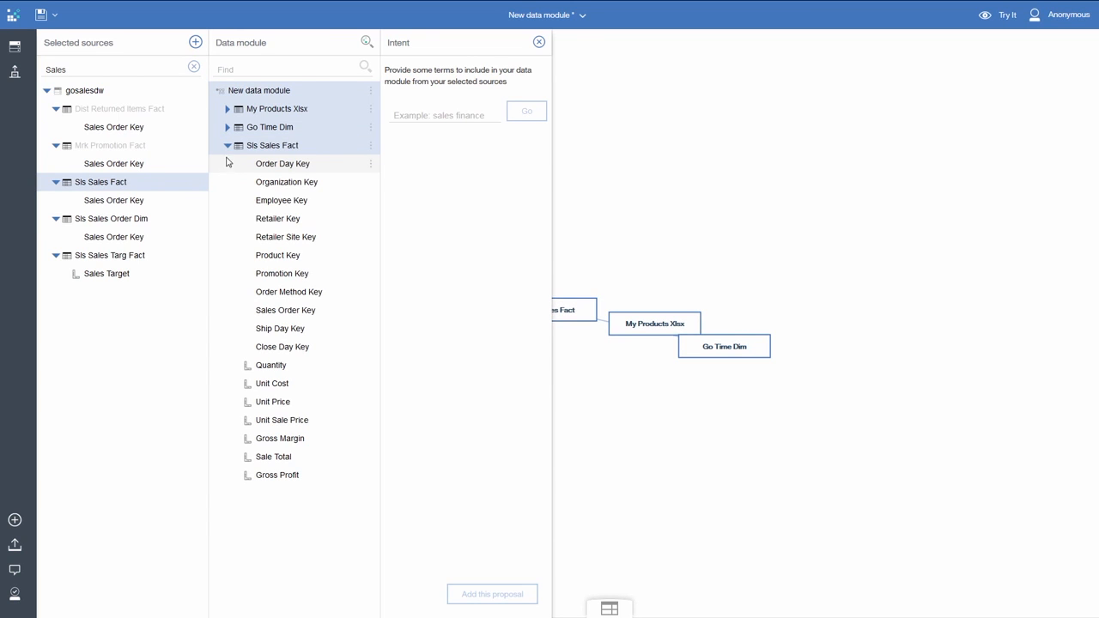
Step: Open the properties of the Product line code column in My Products Xlsx, including the advanced settings
{"action": "left_click", "coordinate": [228, 112]}
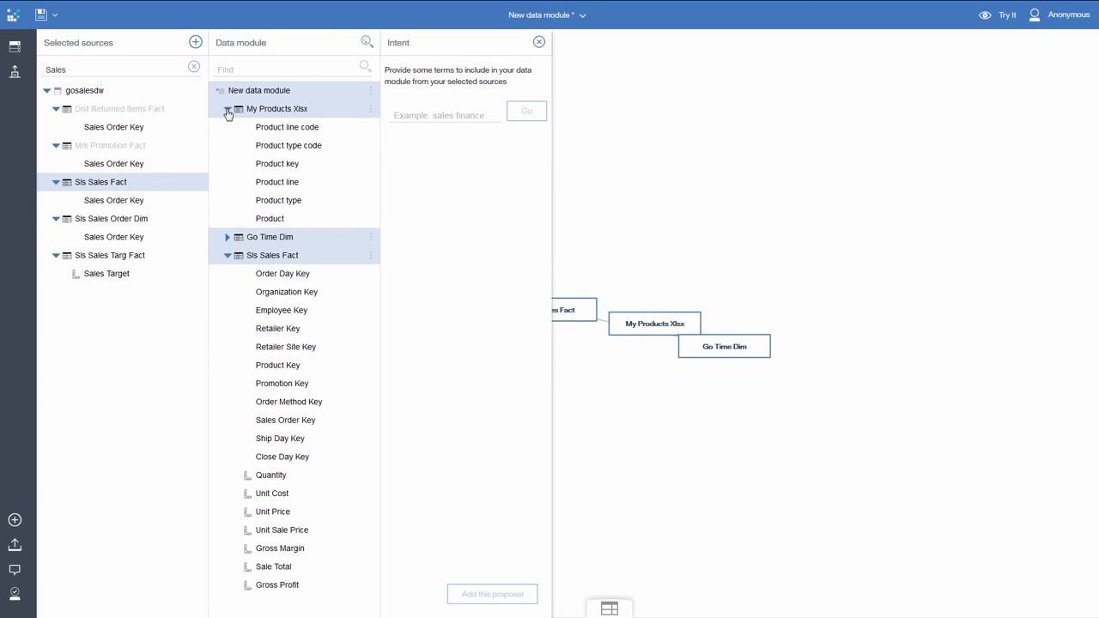
{"action": "left_click", "coordinate": [275, 130]}
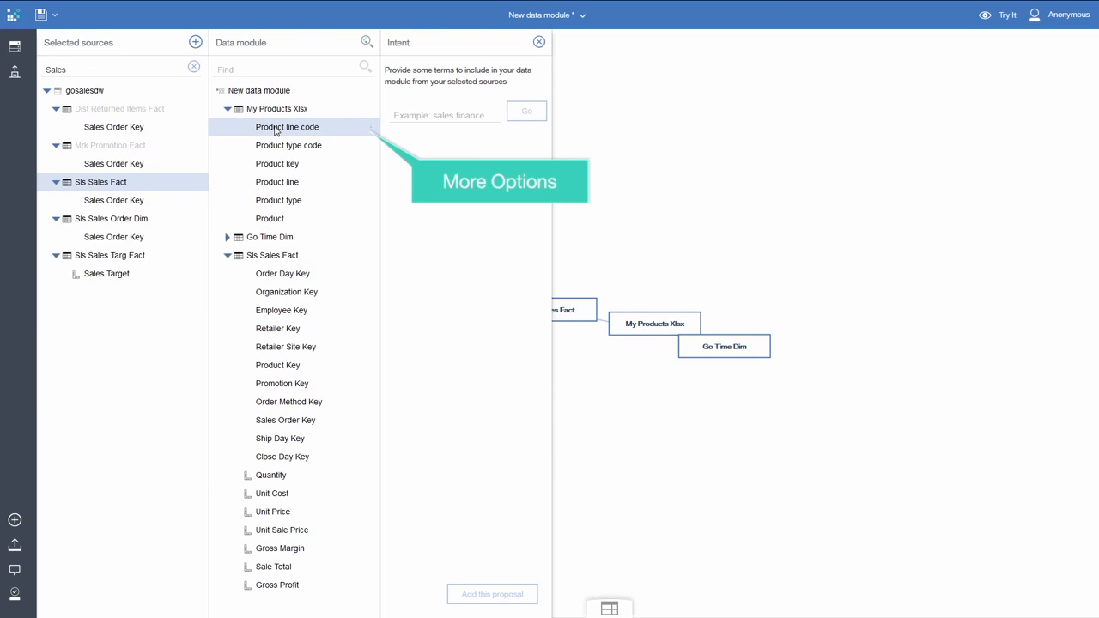
{"action": "left_click", "coordinate": [371, 129]}
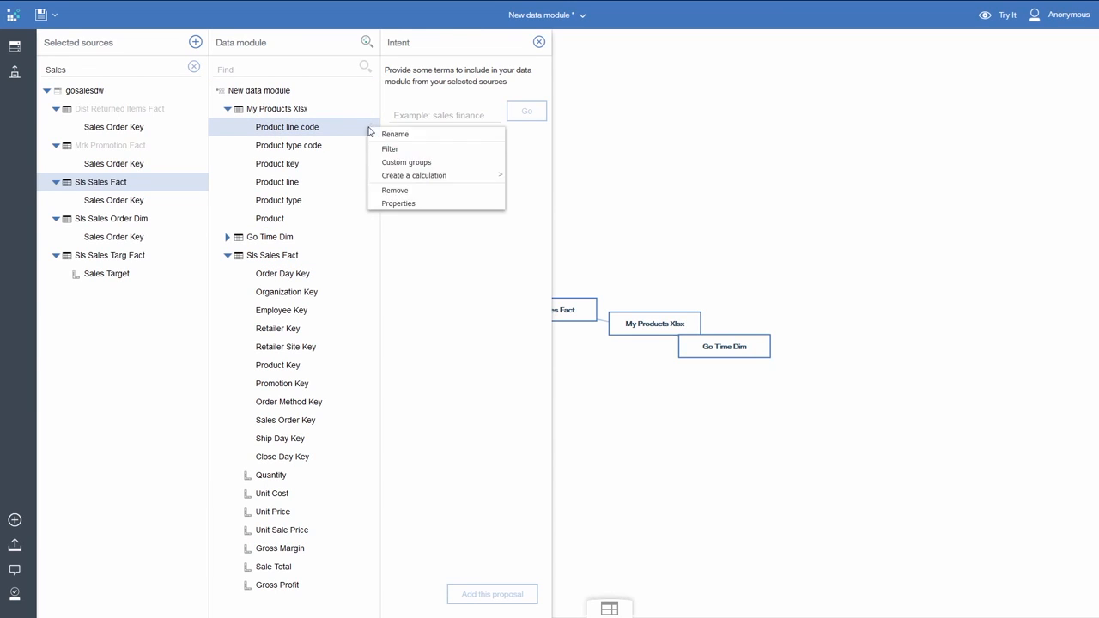
{"action": "left_click", "coordinate": [399, 204]}
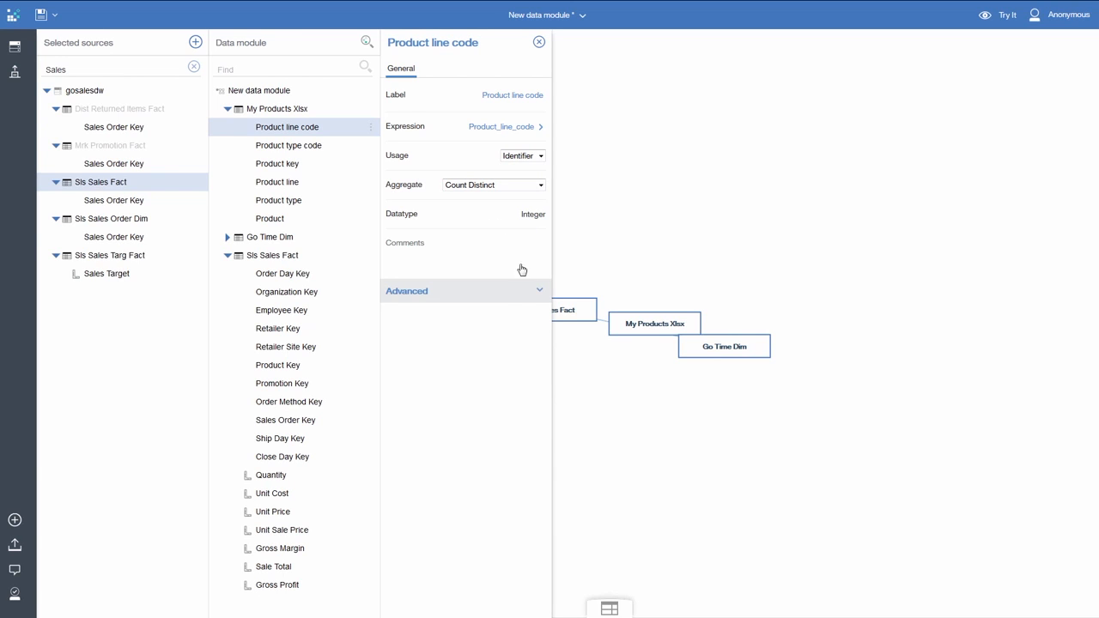
{"action": "left_click", "coordinate": [538, 294]}
{"action": "left_click", "coordinate": [541, 349]}
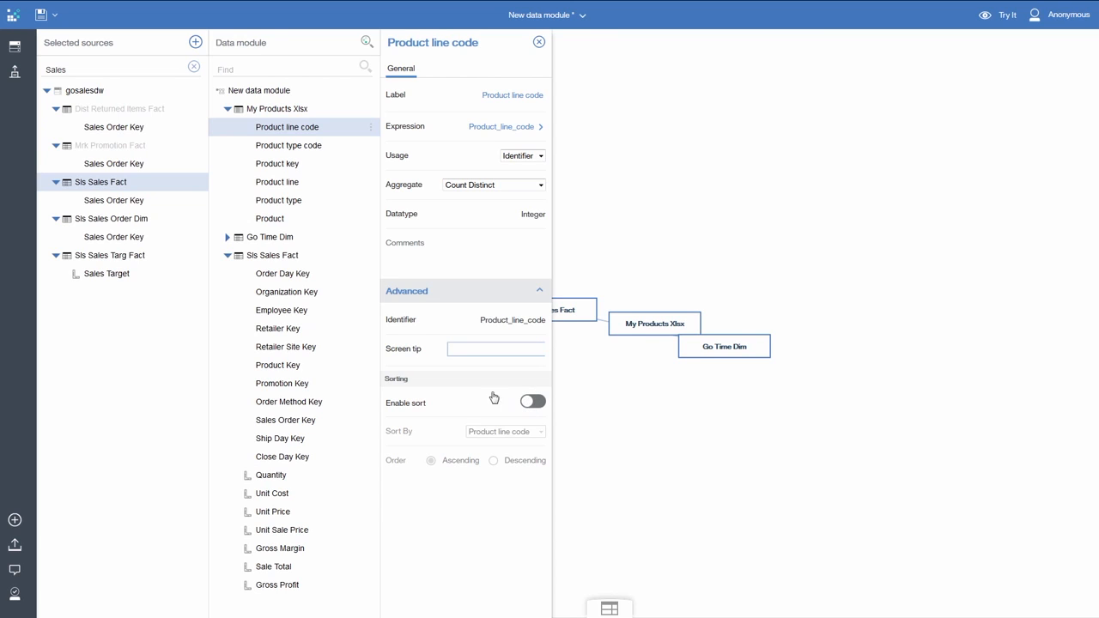
Step: Examine the properties of the Product type code, Product key, Product line and Product type columns
{"action": "left_click", "coordinate": [295, 147]}
{"action": "left_click", "coordinate": [290, 165]}
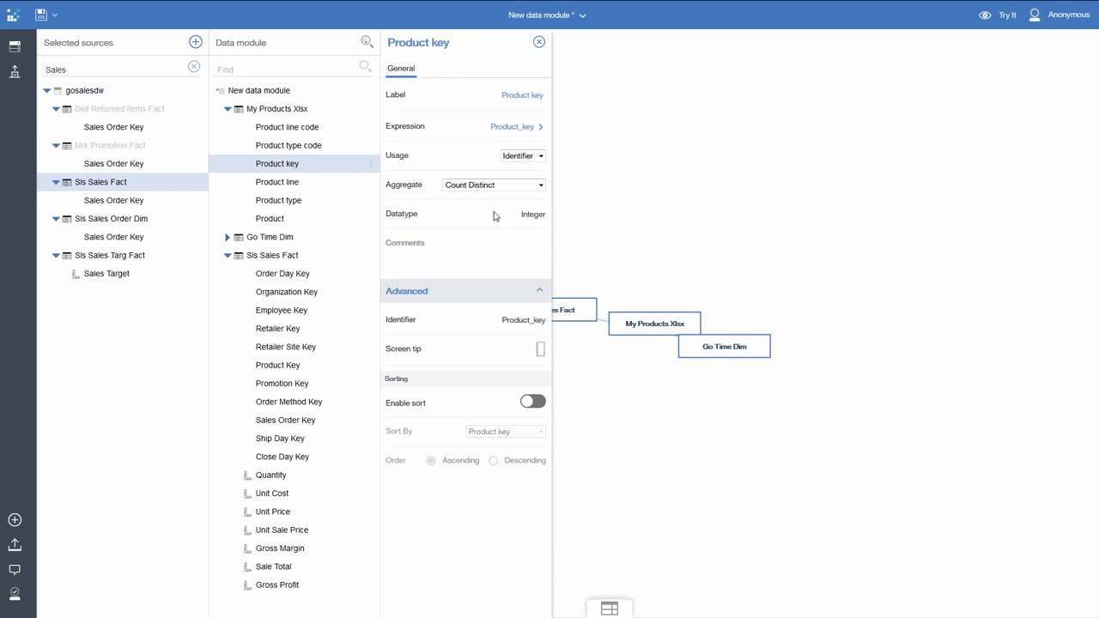
{"action": "left_click", "coordinate": [293, 186]}
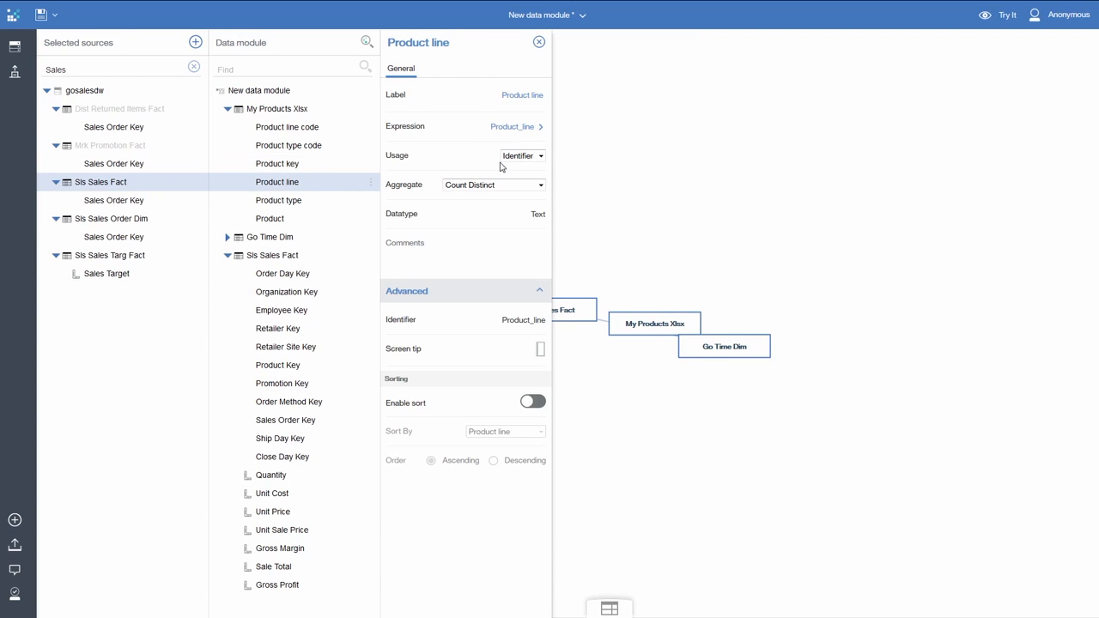
{"action": "left_click", "coordinate": [296, 205]}
Step: For Product line, Product type and Product together, set usage to Attribute and aggregate to None, and enable ascending sorting
{"action": "left_click", "coordinate": [287, 220]}
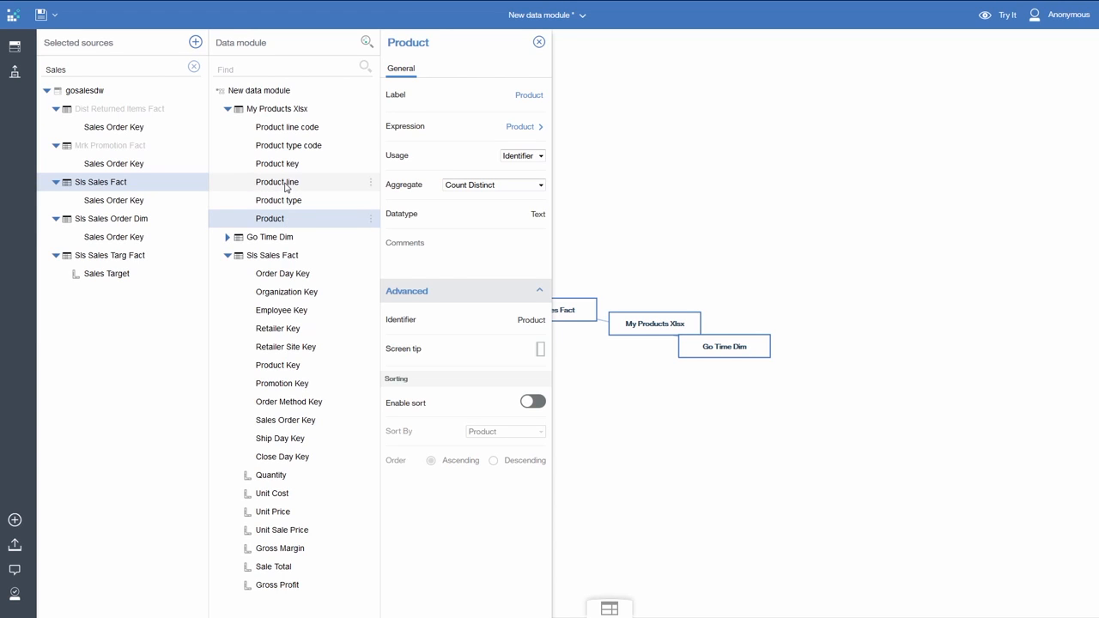
{"action": "left_click", "coordinate": [286, 187], "text": "shift"}
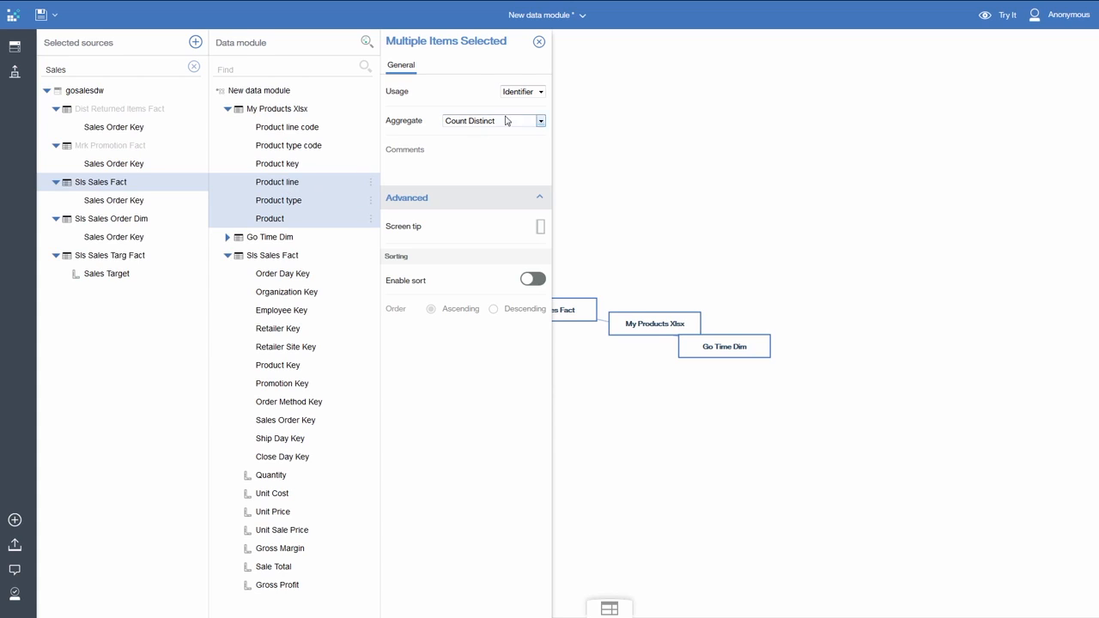
{"action": "left_click", "coordinate": [541, 93]}
{"action": "left_click", "coordinate": [531, 104]}
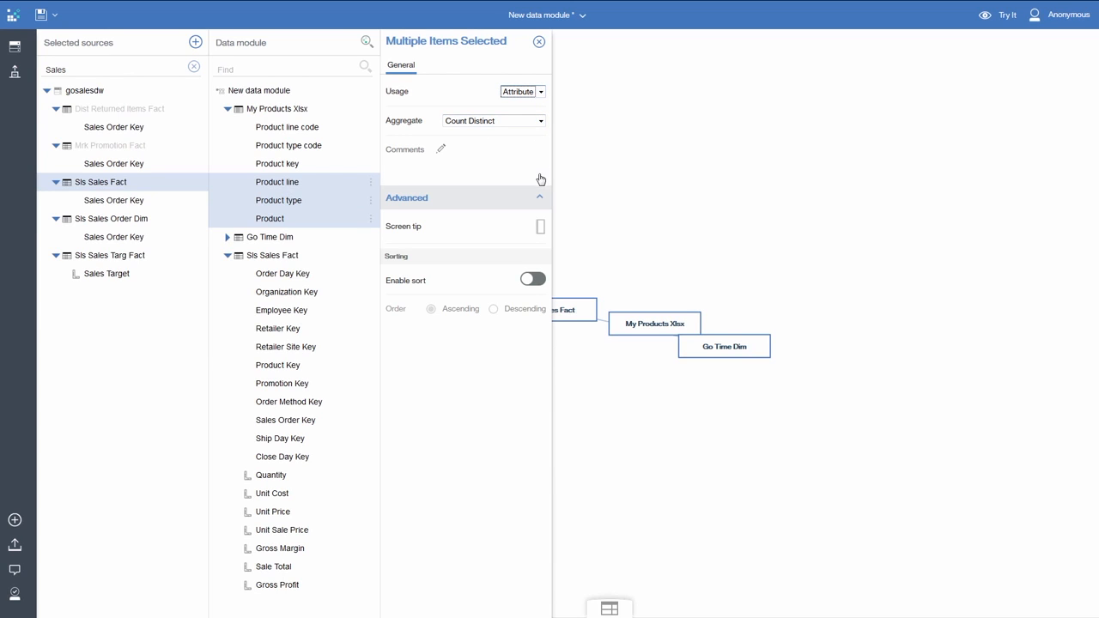
{"action": "left_click", "coordinate": [540, 122]}
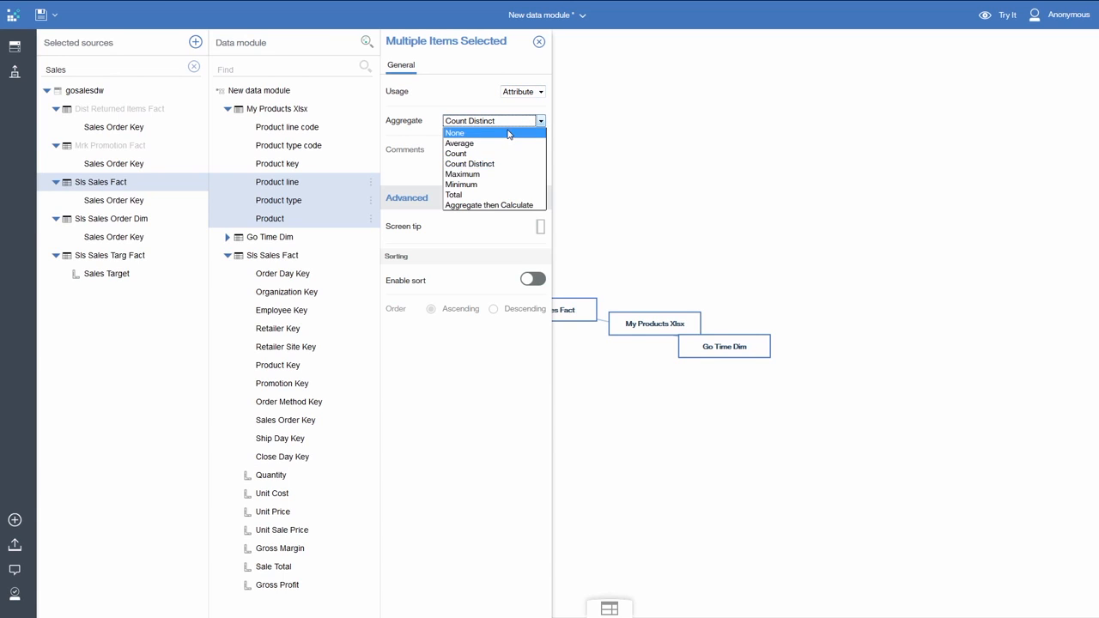
{"action": "left_click", "coordinate": [513, 134]}
{"action": "left_click", "coordinate": [533, 280]}
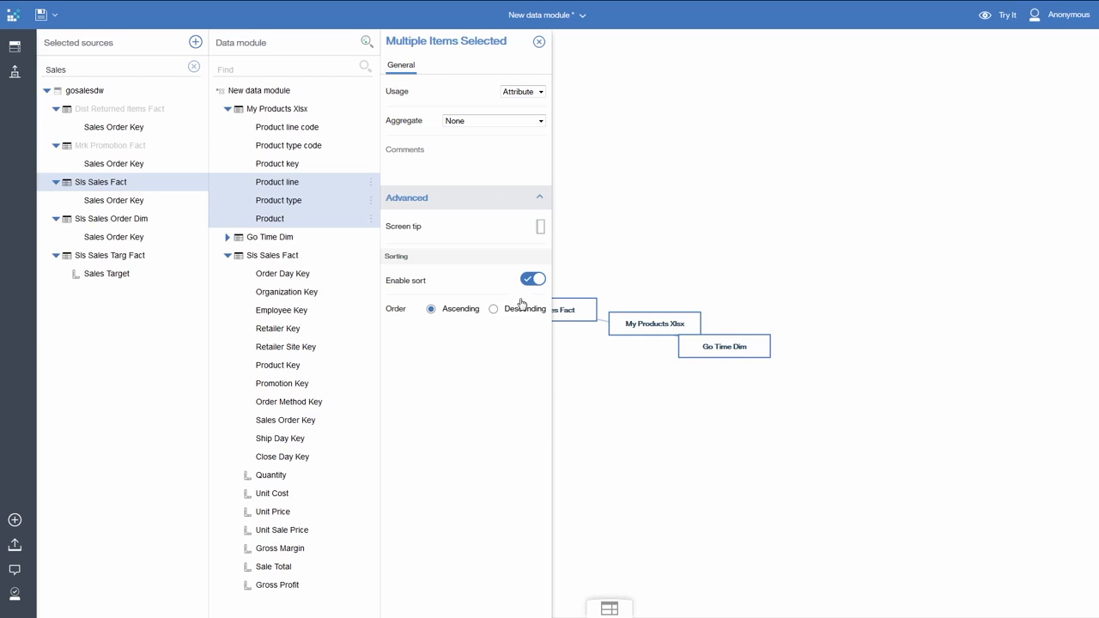
Step: Set usage to Attribute and aggregate to None for Current Month, Current Quarter, Day Of Month, Days In Month, Day Of Year and Week Of Year
{"action": "left_click", "coordinate": [227, 239]}
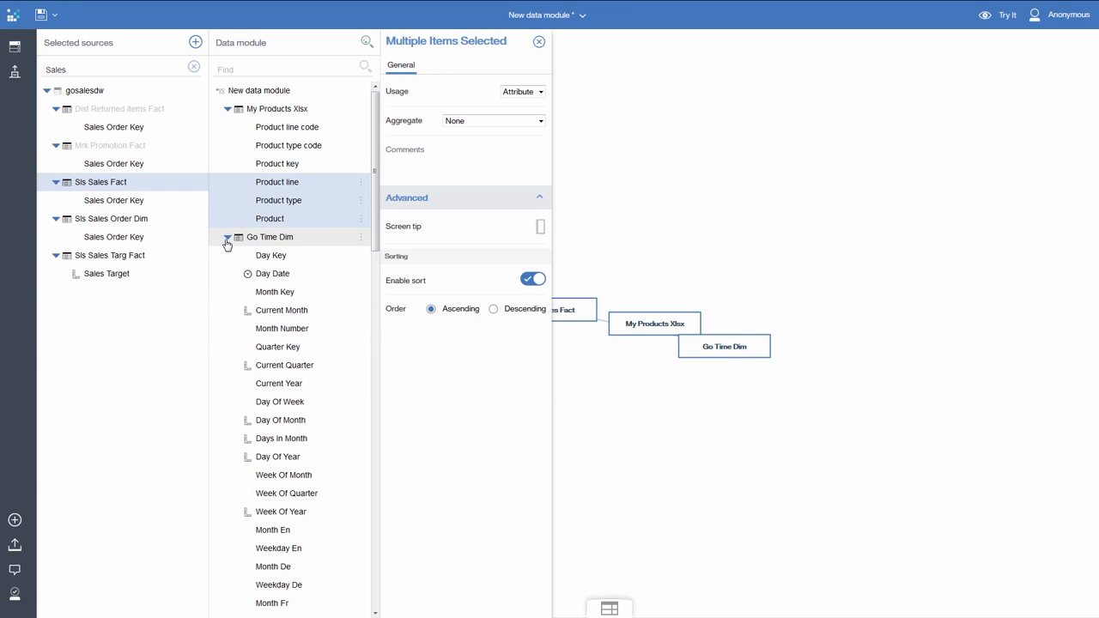
{"action": "left_click", "coordinate": [275, 314]}
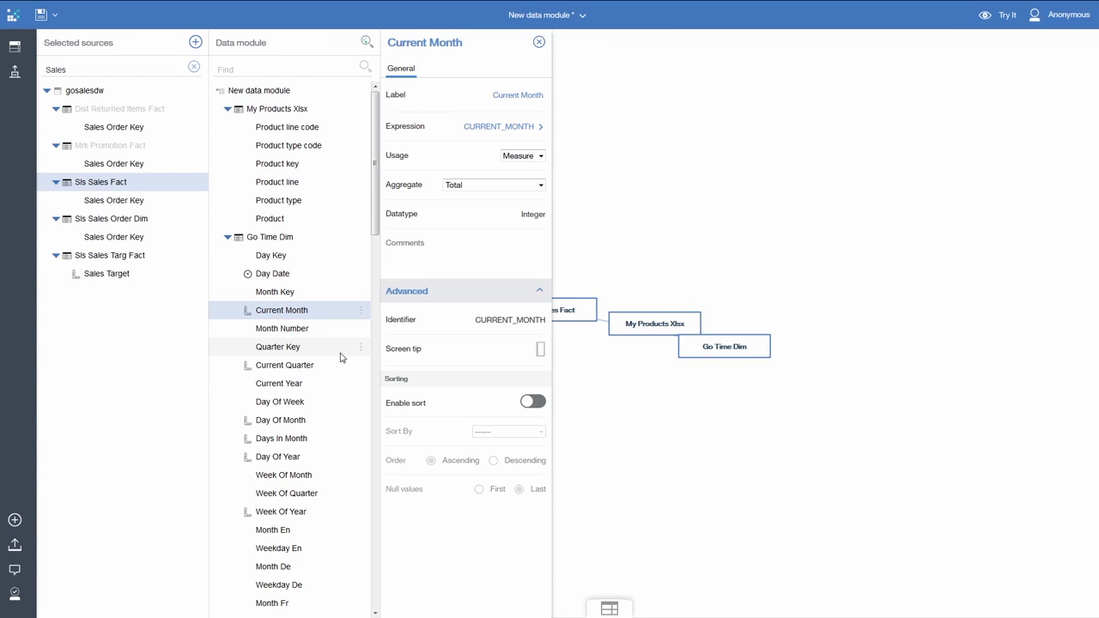
{"action": "left_click", "coordinate": [311, 368], "text": "ctrl"}
{"action": "left_click", "coordinate": [293, 423], "text": "ctrl"}
{"action": "left_click", "coordinate": [292, 440], "text": "ctrl"}
{"action": "left_click", "coordinate": [292, 458], "text": "ctrl"}
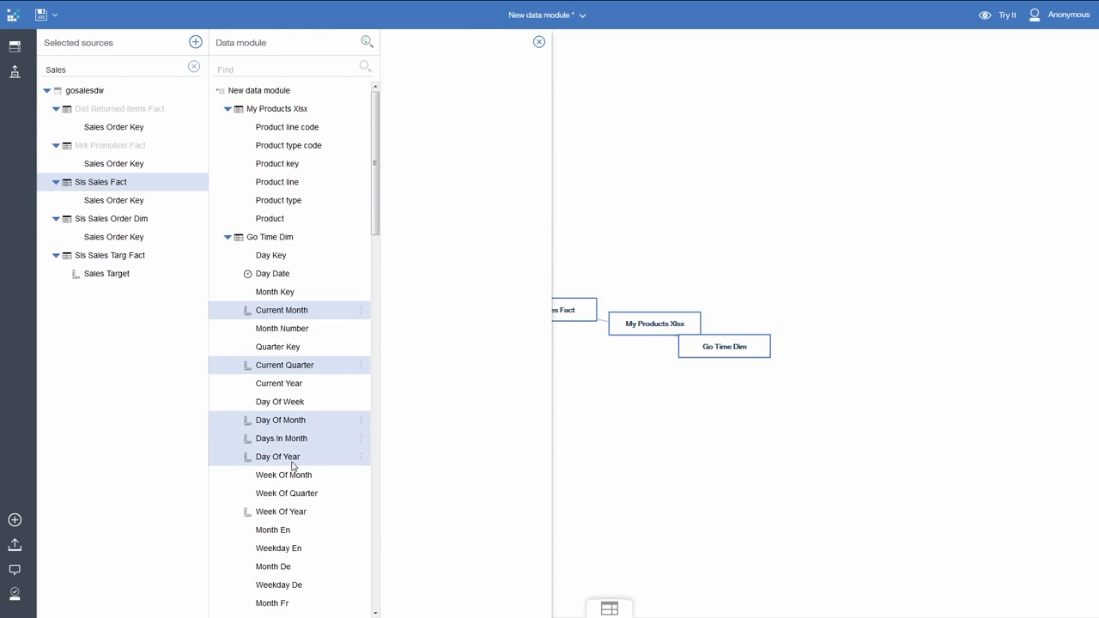
{"action": "left_click", "coordinate": [292, 514], "text": "ctrl"}
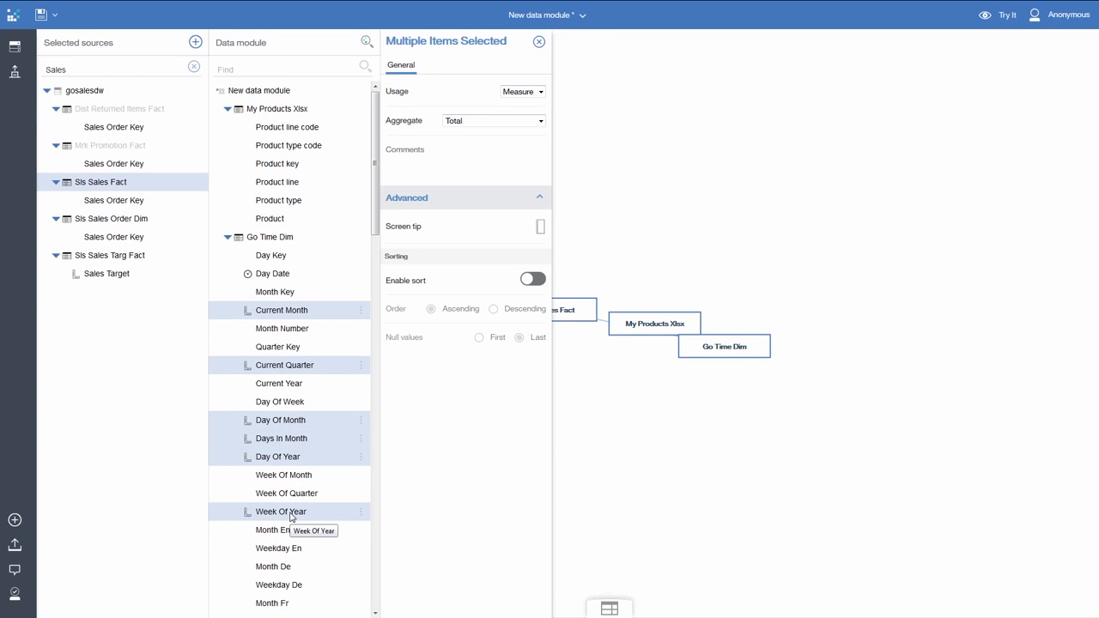
{"action": "left_click", "coordinate": [539, 94]}
{"action": "left_click", "coordinate": [526, 104]}
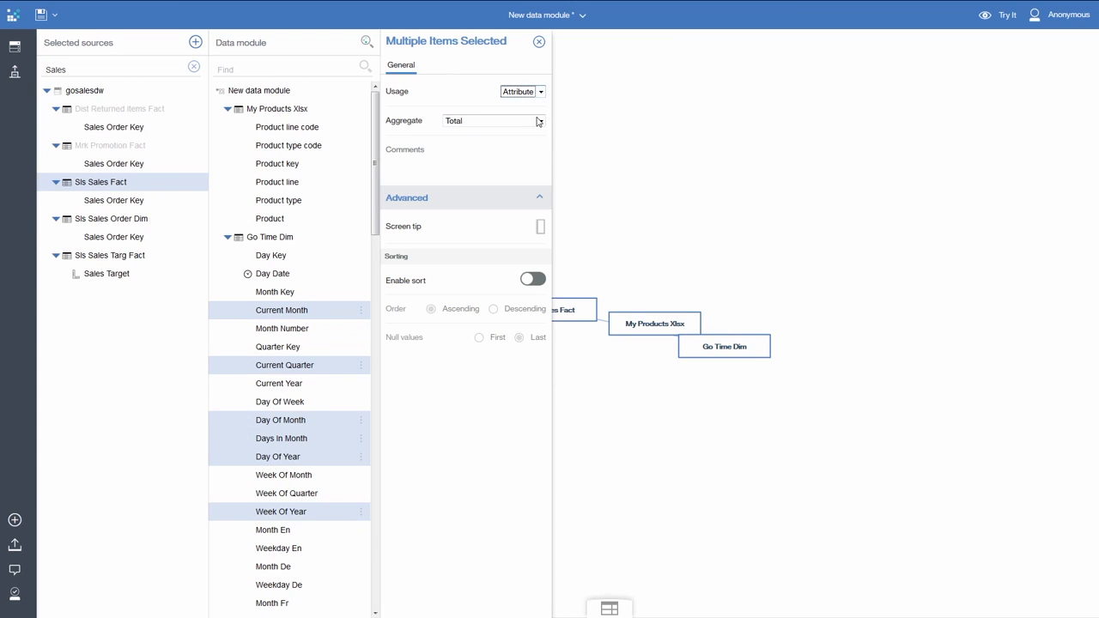
{"action": "left_click", "coordinate": [540, 123]}
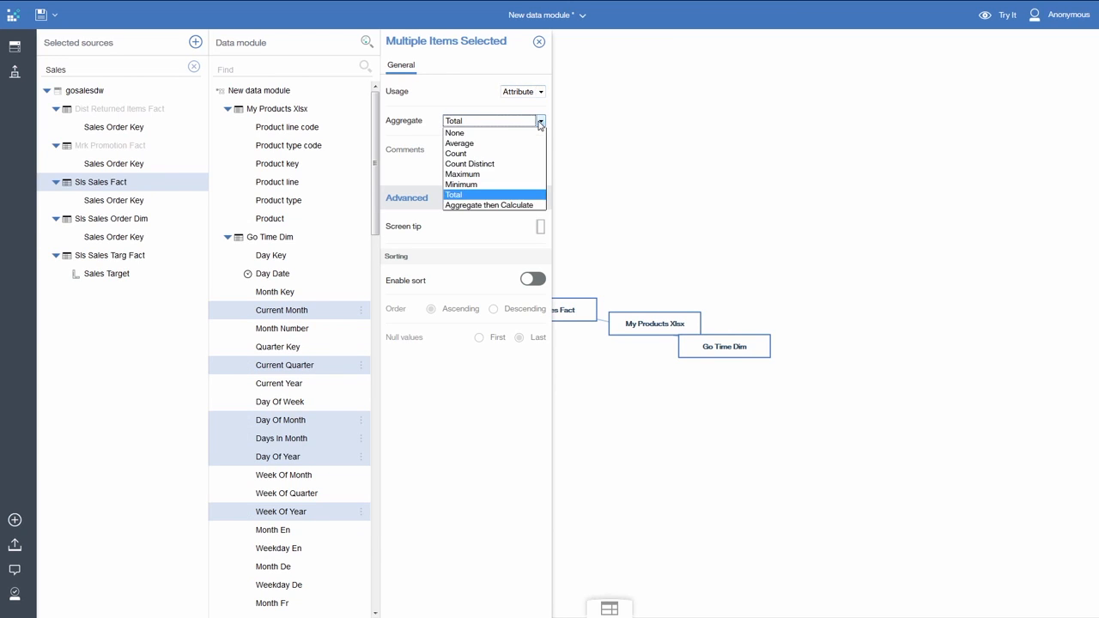
{"action": "left_click", "coordinate": [506, 136]}
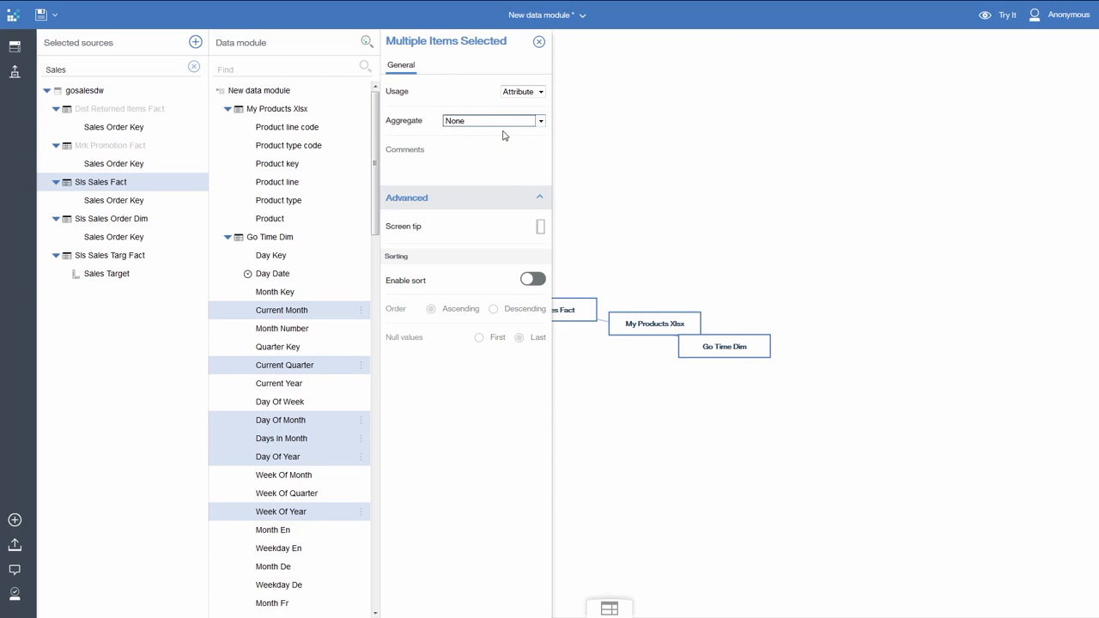
Step: Remove all the month and weekday language columns from Month De through Weekday Tr from the Go Time Dim table
{"action": "left_click_drag", "start_coordinate": [375, 220], "coordinate": [377, 292]}
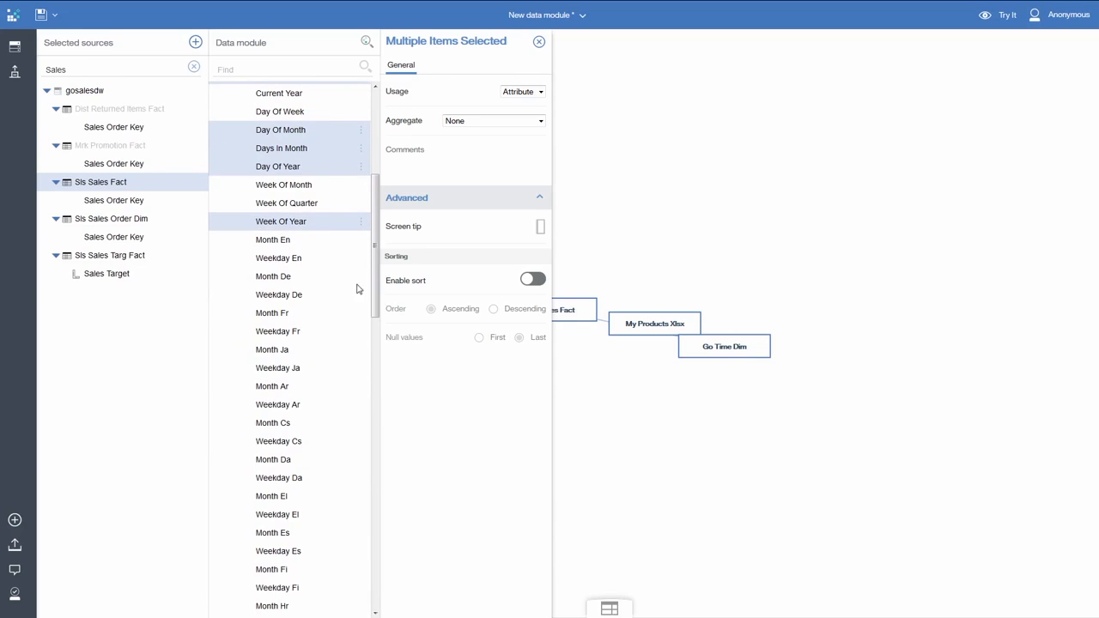
{"action": "left_click", "coordinate": [278, 279]}
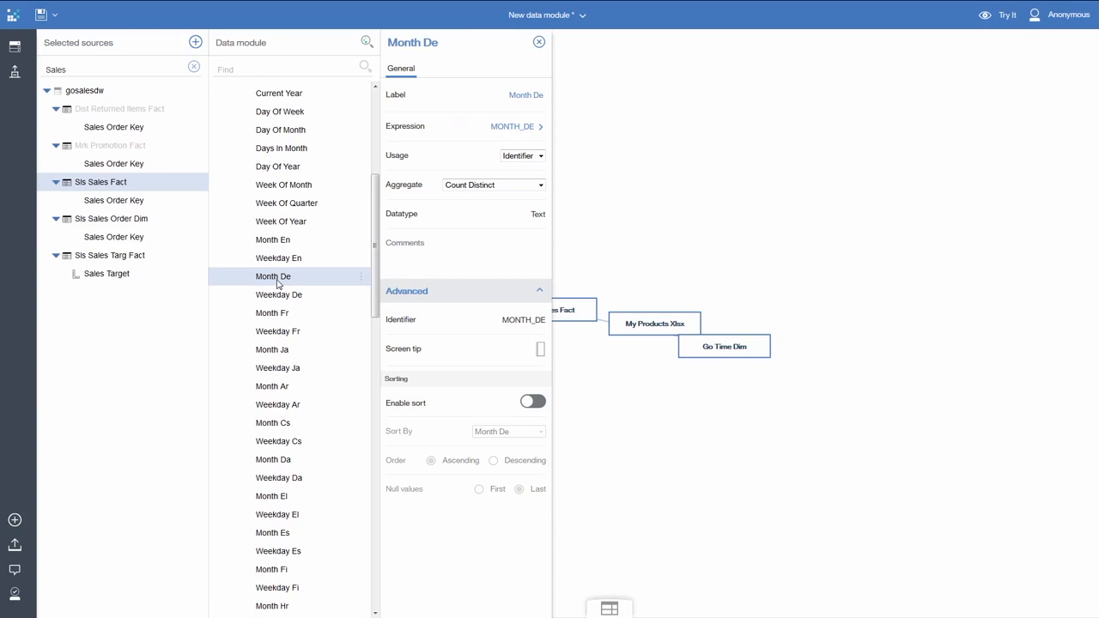
{"action": "left_click_drag", "start_coordinate": [375, 365], "coordinate": [377, 528]}
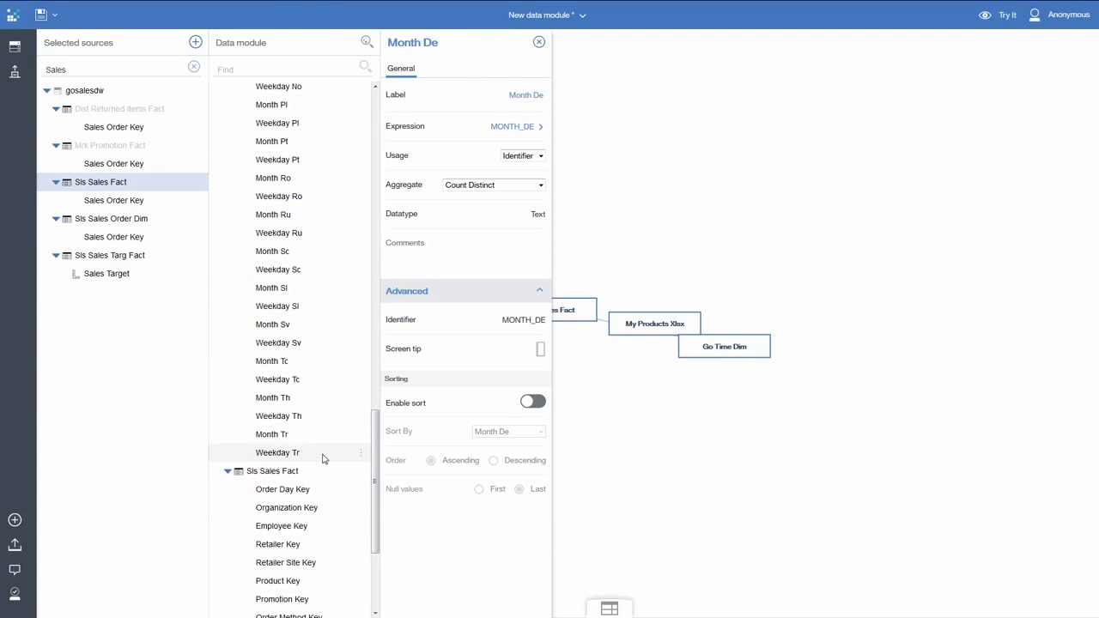
{"action": "left_click", "coordinate": [277, 452], "text": "shift"}
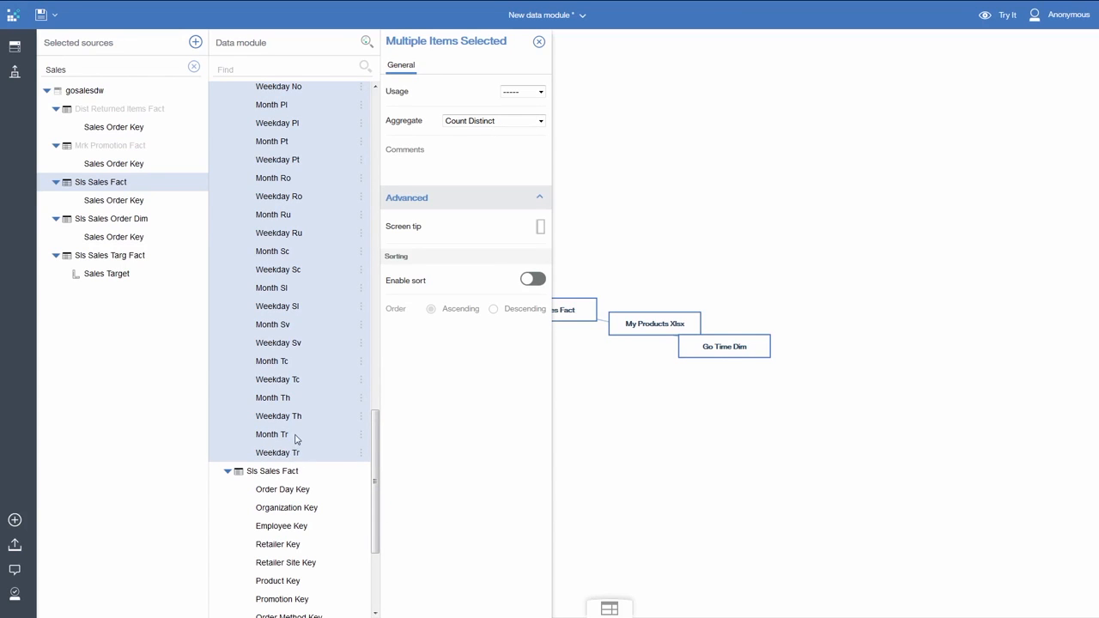
{"action": "right_click", "coordinate": [288, 427]}
{"action": "left_click", "coordinate": [314, 449]}
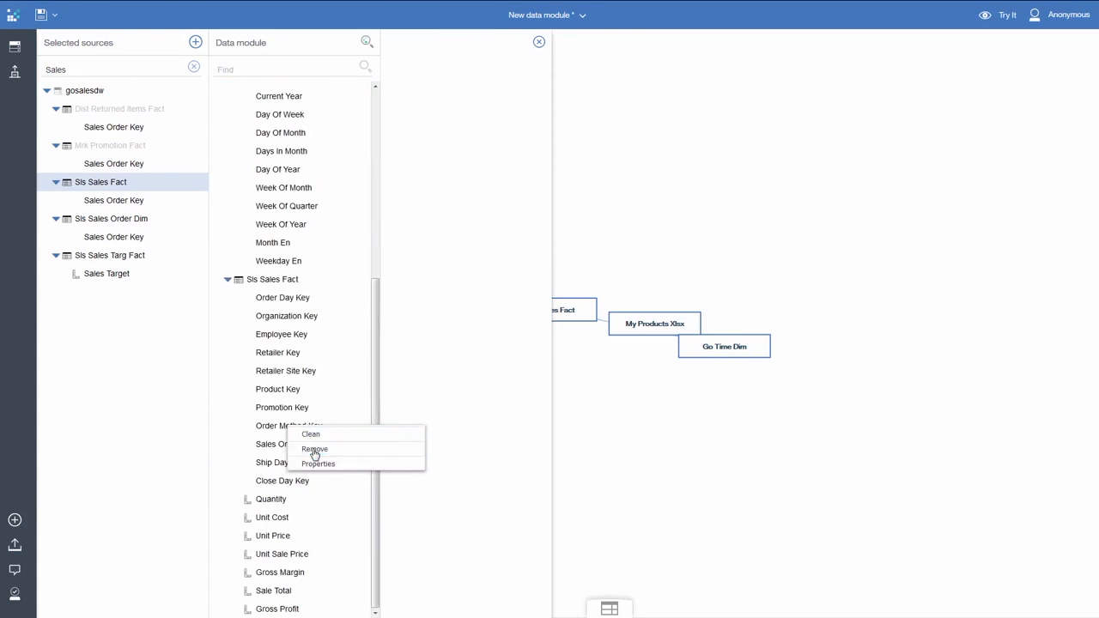
Step: Examine the remaining Go Time Dim columns and the properties of Order Day Key, Organization Key and Quantity in Sls Sales Fact
{"action": "left_click_drag", "start_coordinate": [376, 387], "coordinate": [382, 250]}
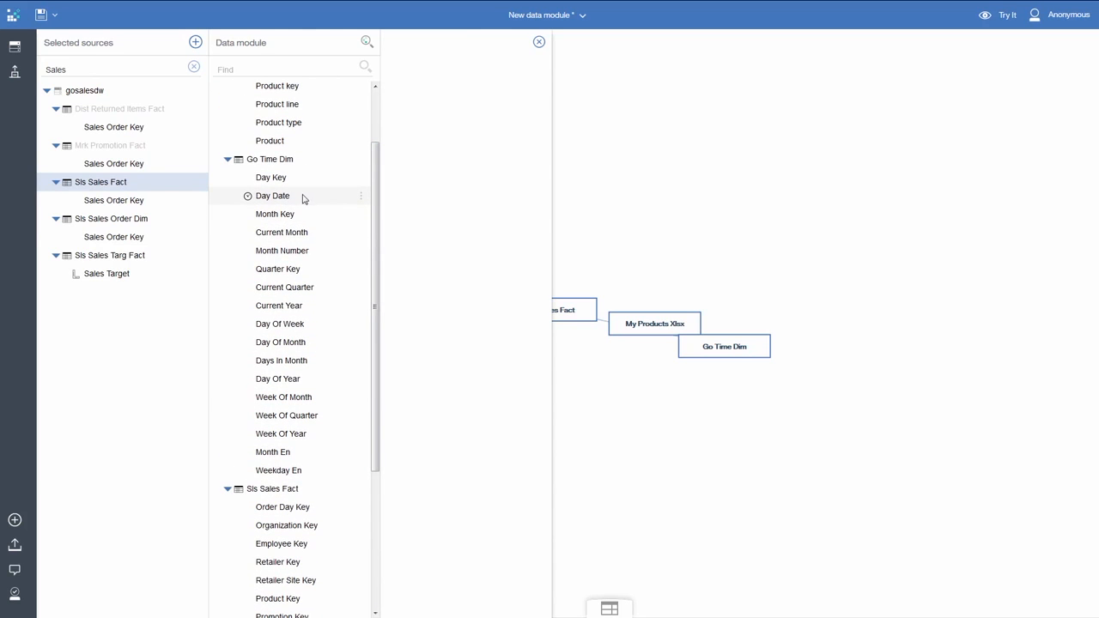
{"action": "left_click_drag", "start_coordinate": [374, 474], "coordinate": [378, 604]}
{"action": "left_click", "coordinate": [304, 307]}
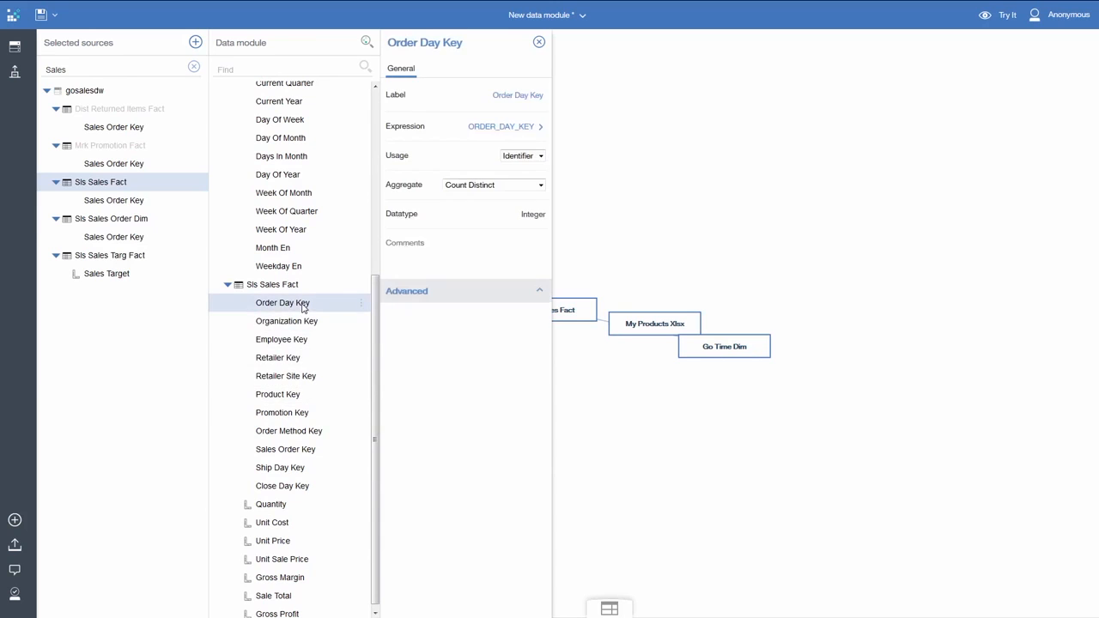
{"action": "left_click", "coordinate": [289, 323]}
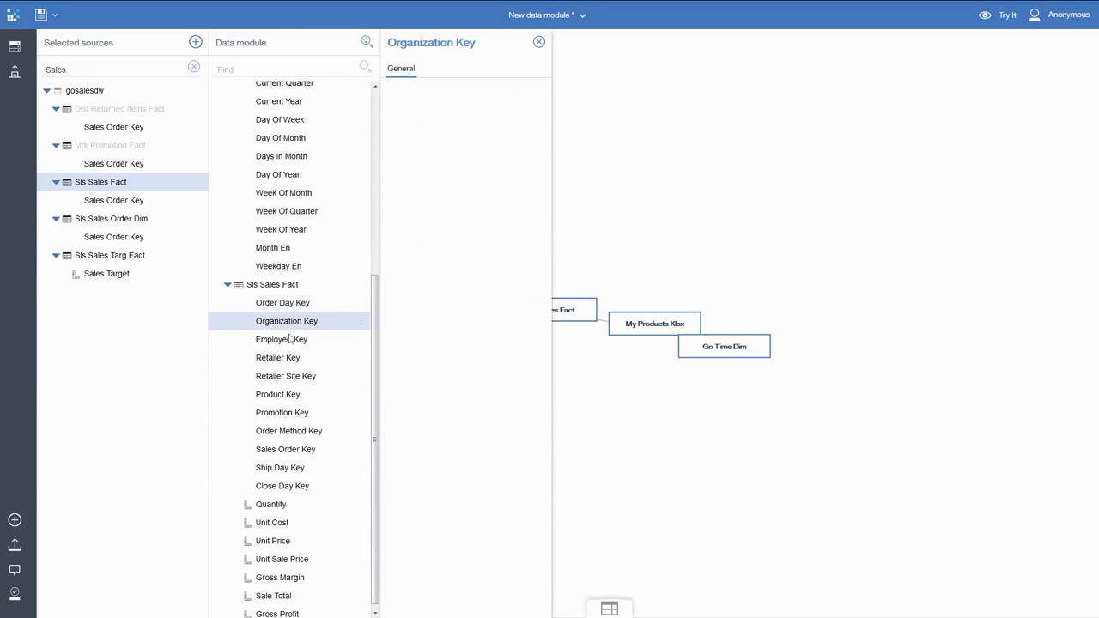
{"action": "left_click", "coordinate": [268, 511]}
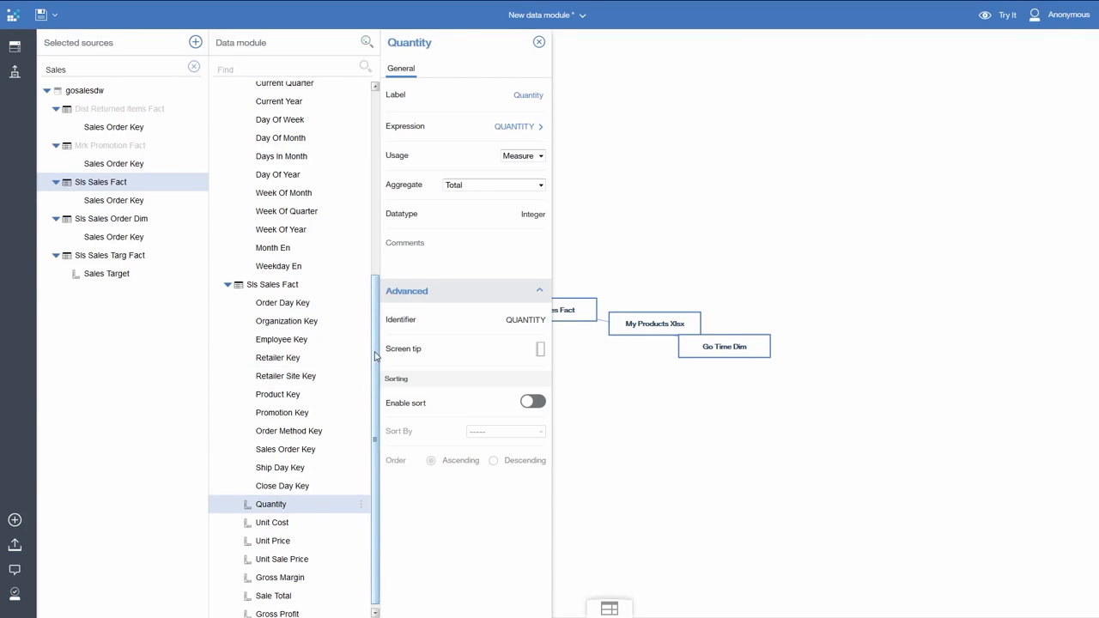
Step: Rename the My Products Xlsx table in the data module to My Products
{"action": "scroll", "coordinate": [335, 301], "scroll_direction": "up", "scroll_amount": 5}
{"action": "left_click", "coordinate": [361, 108]}
{"action": "left_click", "coordinate": [383, 115]}
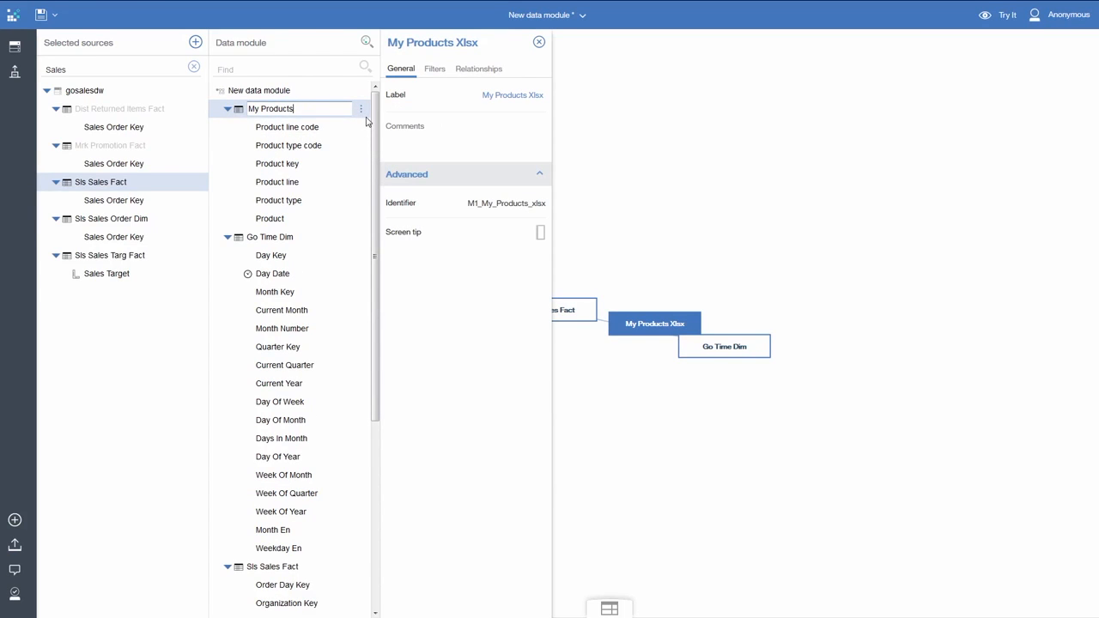
{"action": "key", "text": "Return"}
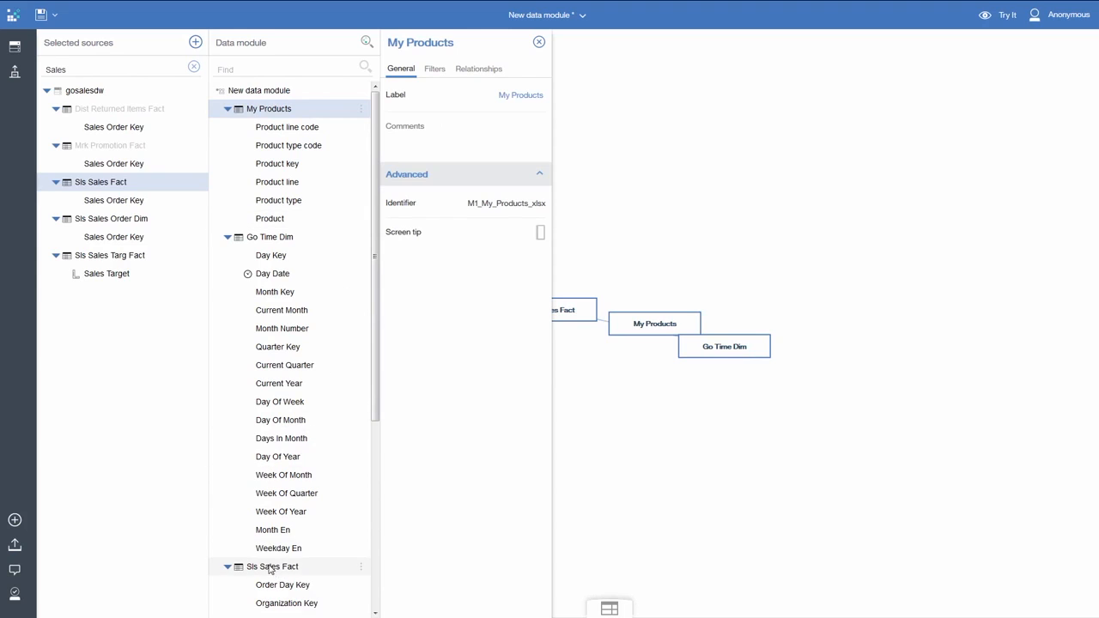
Step: Rename the Sls Sales Fact table in the data module to Sales Fact
{"action": "left_click", "coordinate": [270, 569]}
{"action": "right_click", "coordinate": [273, 567]}
{"action": "left_click", "coordinate": [283, 517]}
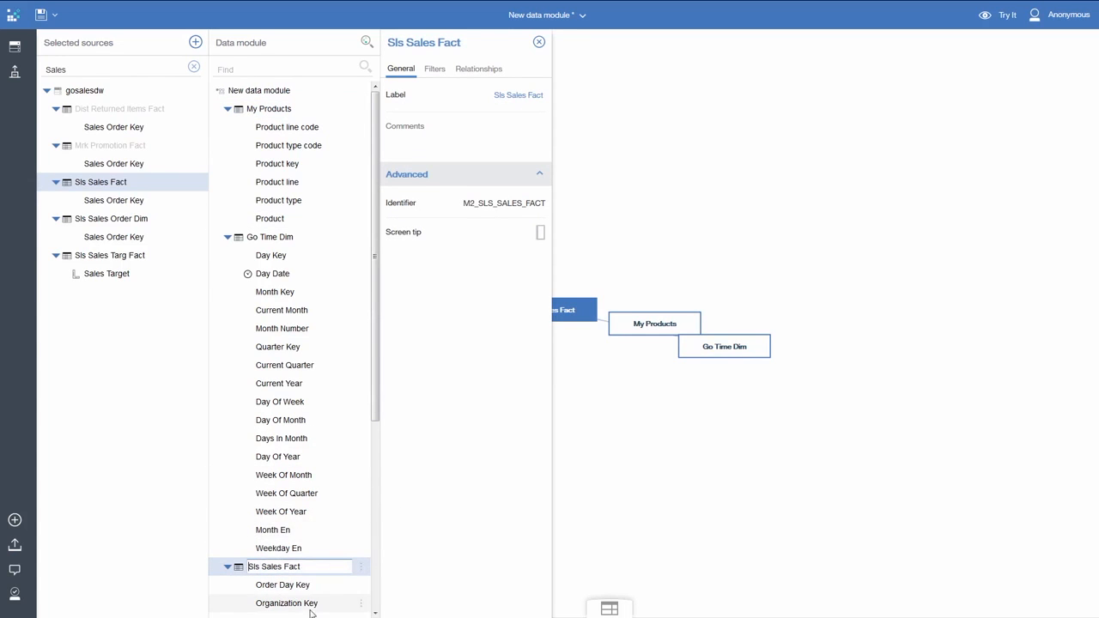
{"action": "left_click_drag", "start_coordinate": [260, 567], "coordinate": [243, 567]}
{"action": "key", "text": "Delete"}
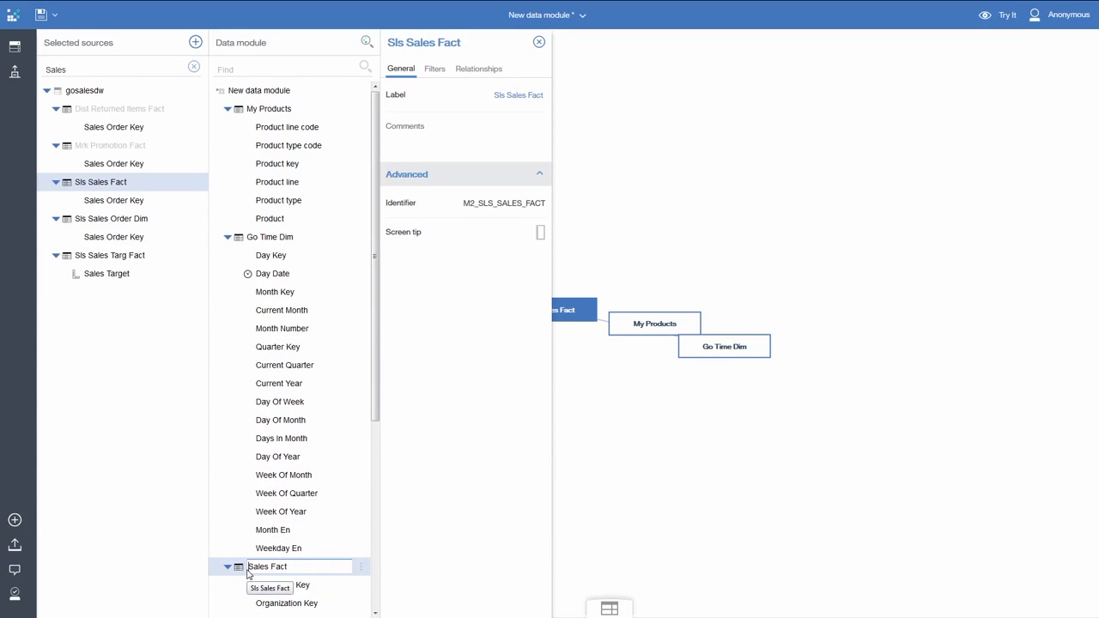
{"action": "key", "text": "Return"}
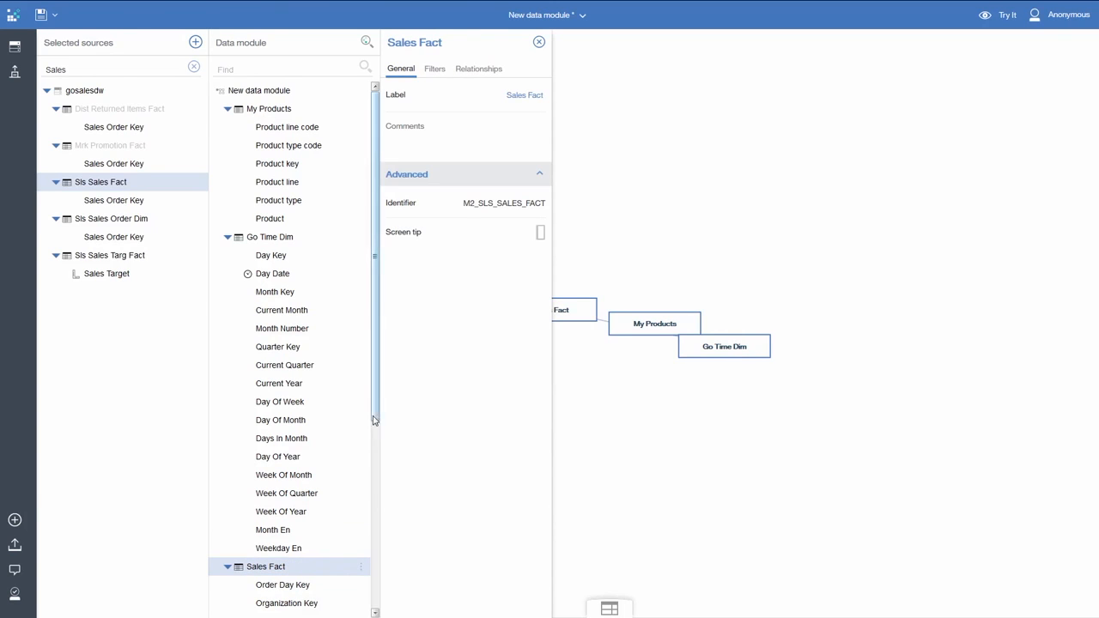
Step: Filter Retailer Site Key in Sales Fact to the discrete values 5019 and 5025 and apply the filter
{"action": "left_click_drag", "start_coordinate": [375, 429], "coordinate": [385, 581]}
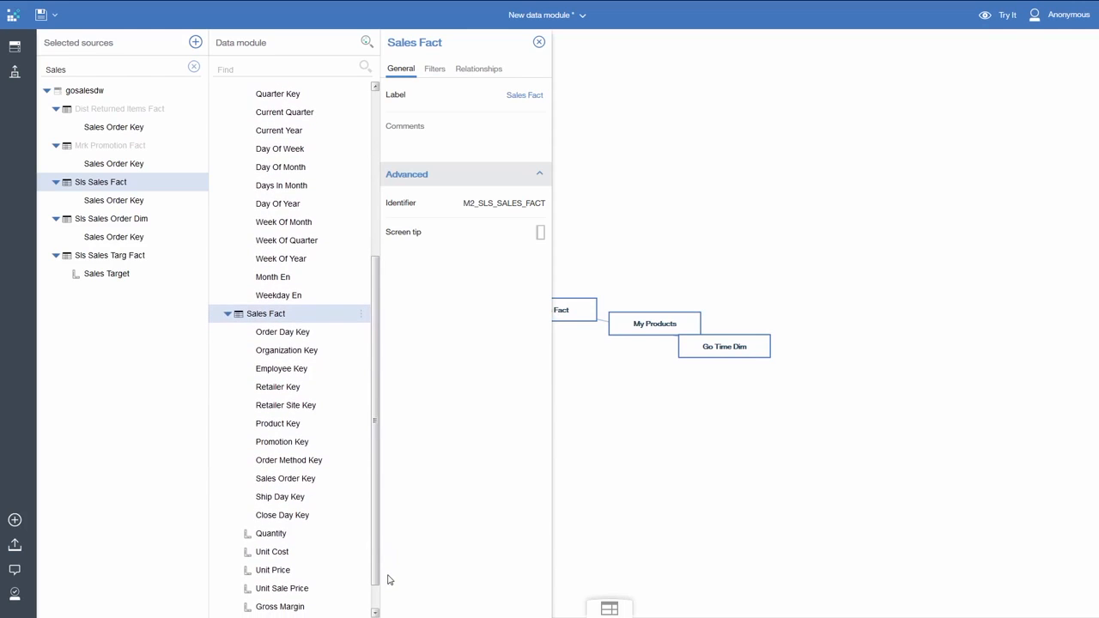
{"action": "right_click", "coordinate": [317, 407]}
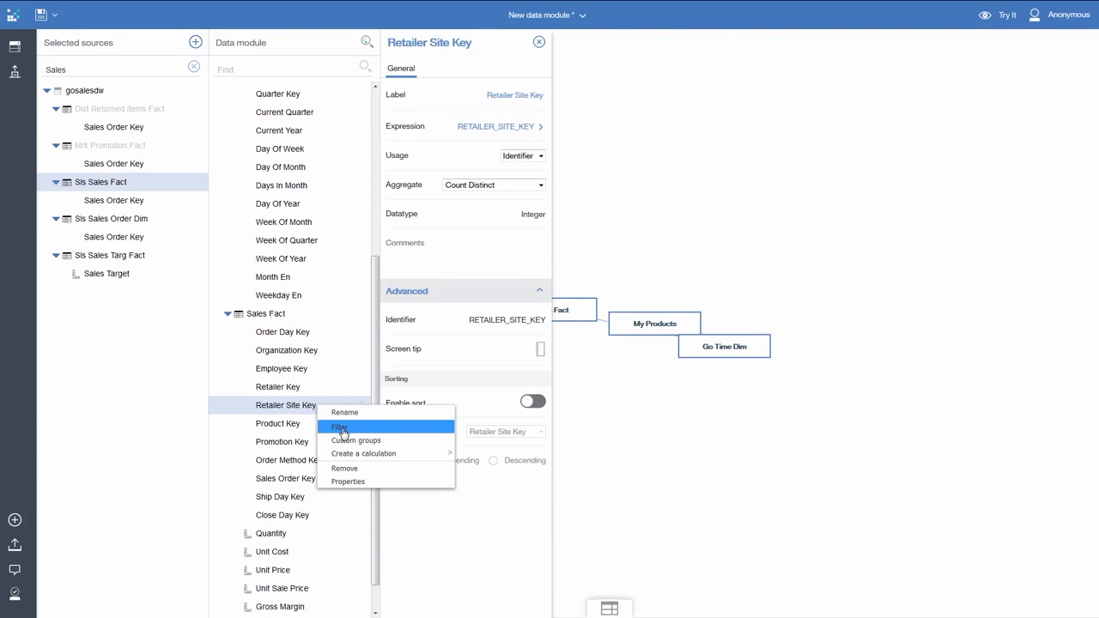
{"action": "left_click", "coordinate": [340, 428]}
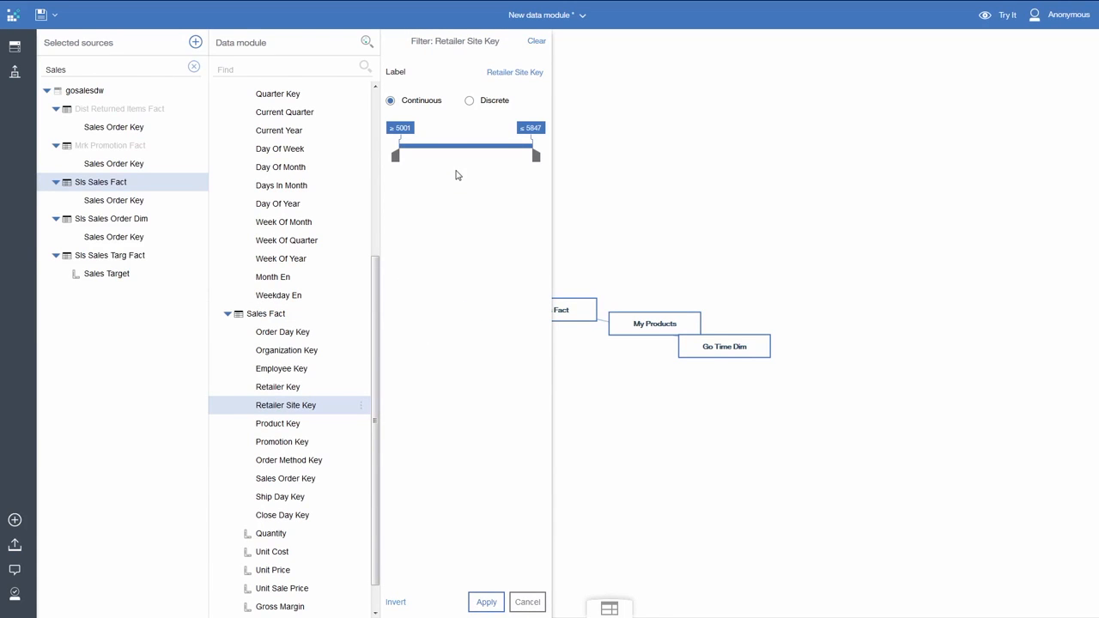
{"action": "left_click", "coordinate": [470, 103]}
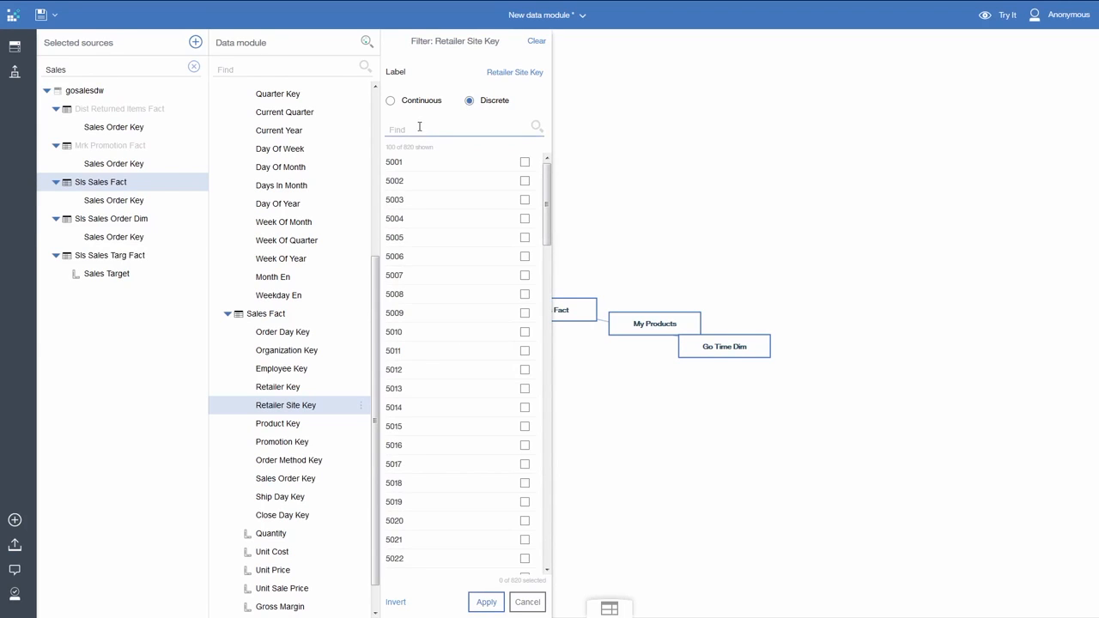
{"action": "type", "text": "5019"}
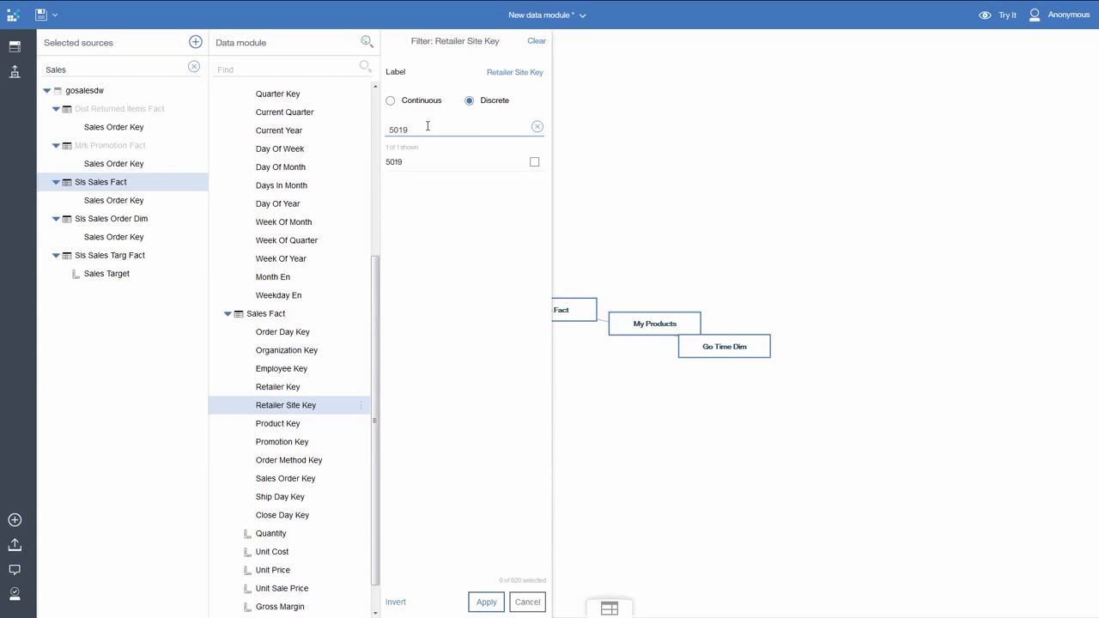
{"action": "left_click", "coordinate": [534, 162]}
{"action": "left_click", "coordinate": [427, 130]}
{"action": "key", "text": "BackSpace"}
{"action": "key", "text": "BackSpace"}
{"action": "type", "text": "25"}
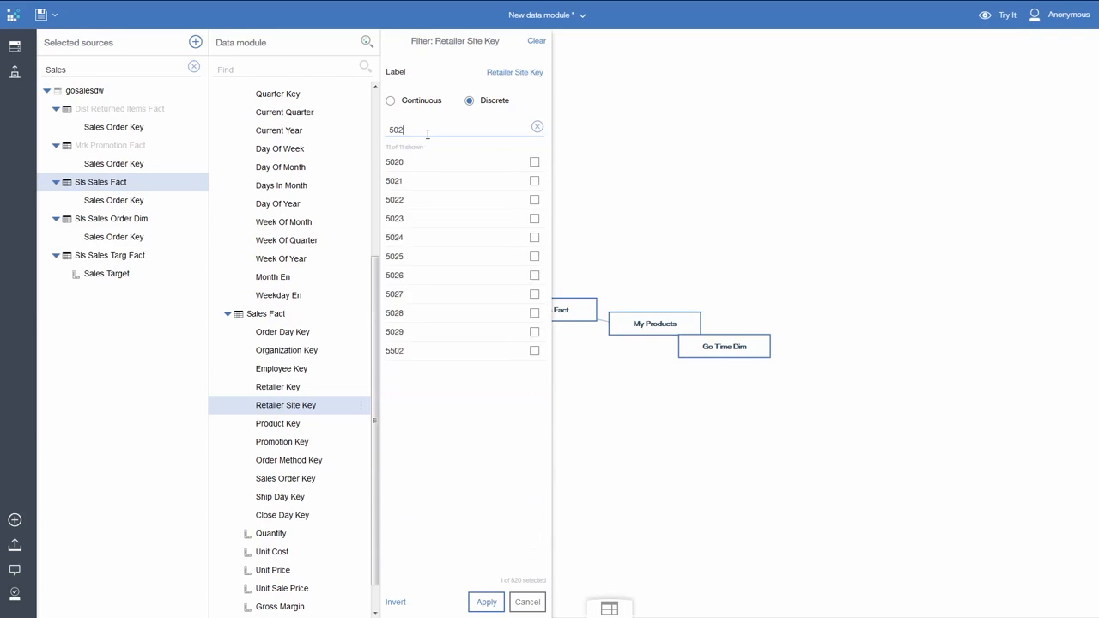
{"action": "left_click", "coordinate": [535, 163]}
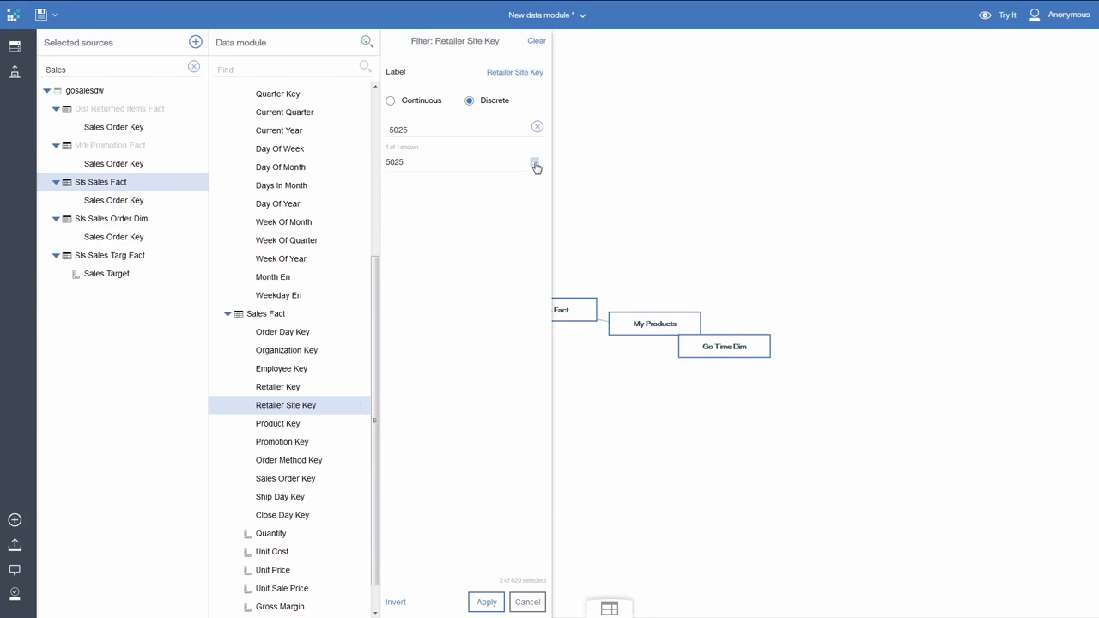
{"action": "left_click", "coordinate": [486, 603]}
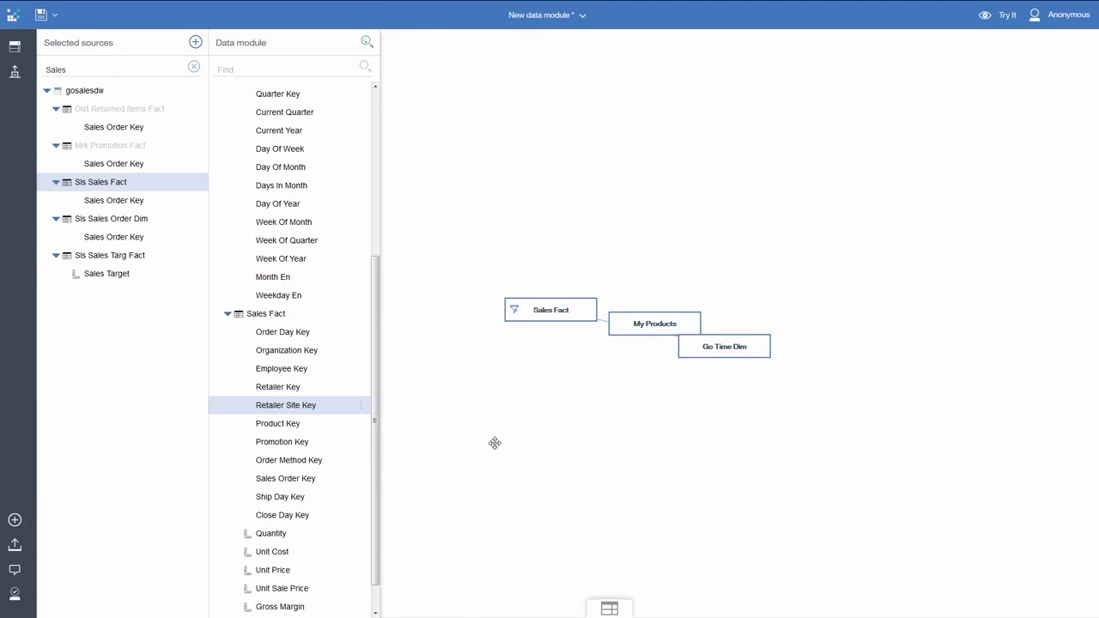
Step: Arrange Sales Fact and Go Time Dim below My Products in the diagram and inspect the join between the two lower tables
{"action": "left_click", "coordinate": [519, 321]}
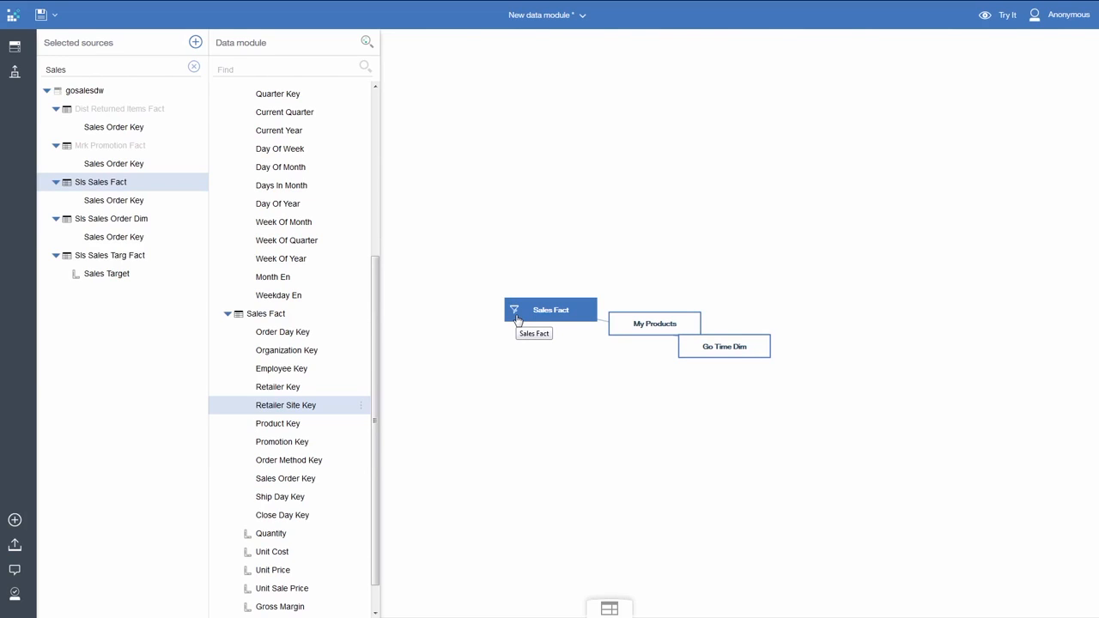
{"action": "left_click_drag", "start_coordinate": [539, 321], "coordinate": [540, 400]}
{"action": "left_click_drag", "start_coordinate": [710, 381], "coordinate": [720, 397]}
{"action": "left_click", "coordinate": [639, 386]}
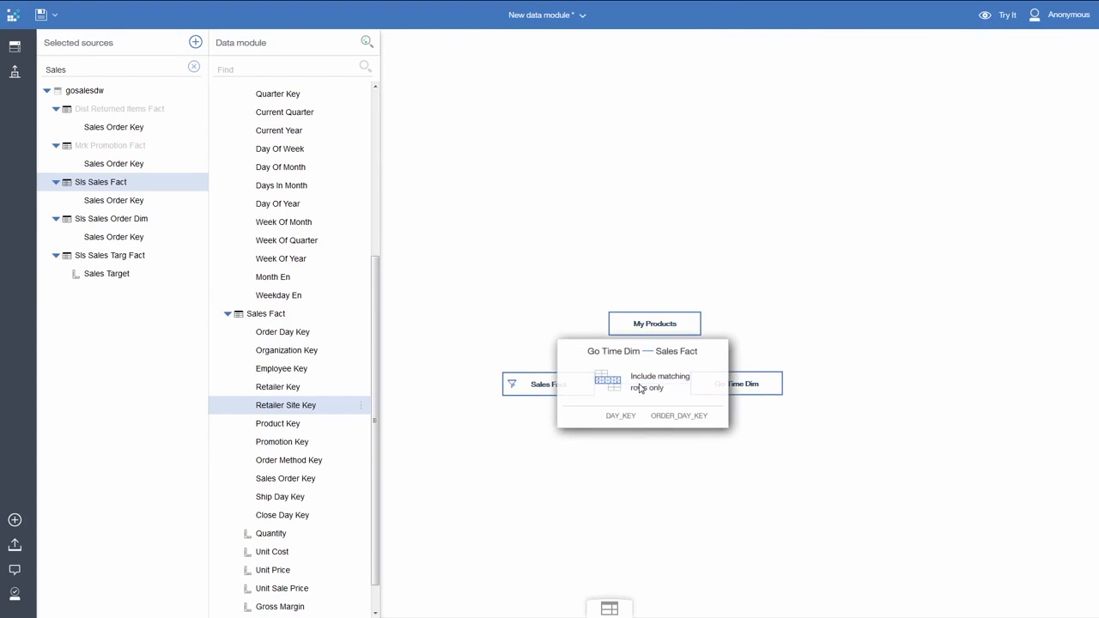
Step: Start a join between My Products and Sales Fact, matching Product key to Product Key
{"action": "left_click", "coordinate": [651, 331]}
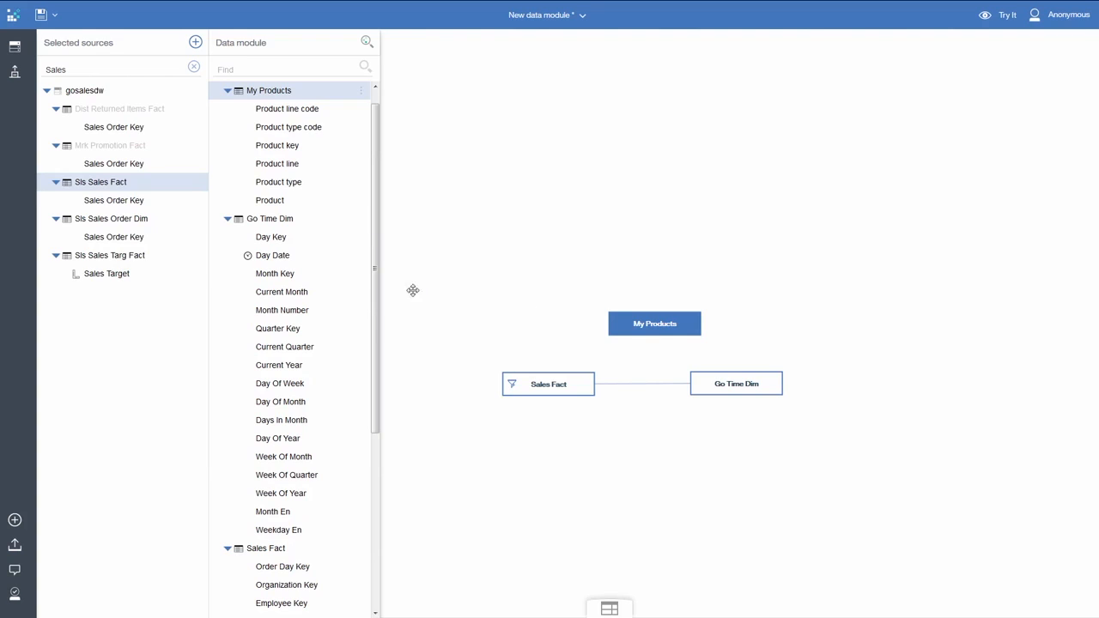
{"action": "left_click", "coordinate": [266, 554]}
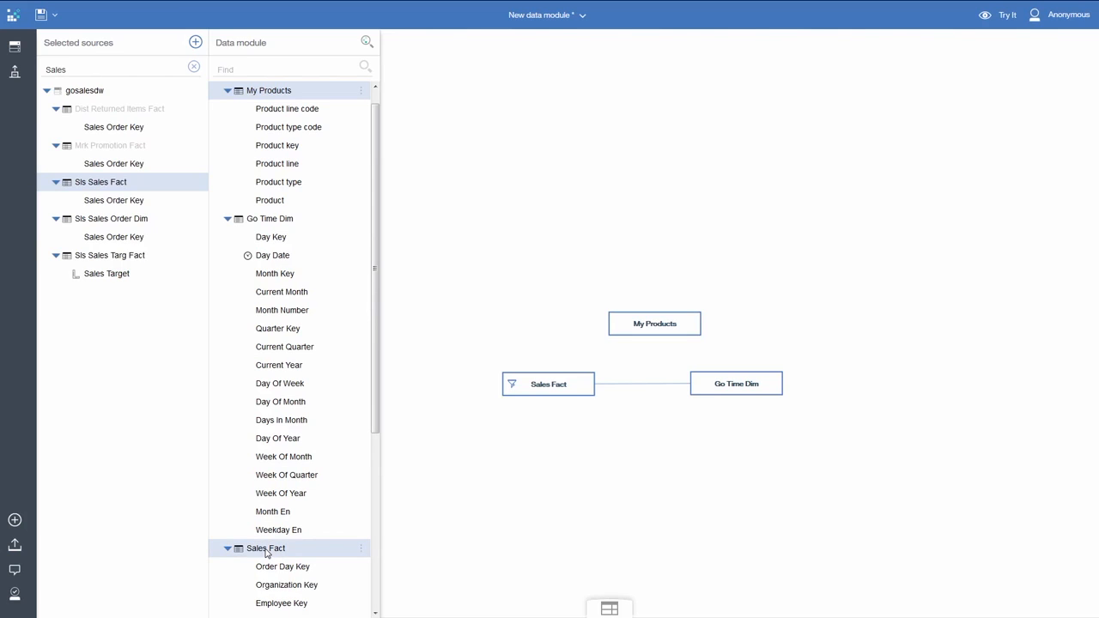
{"action": "right_click", "coordinate": [266, 554]}
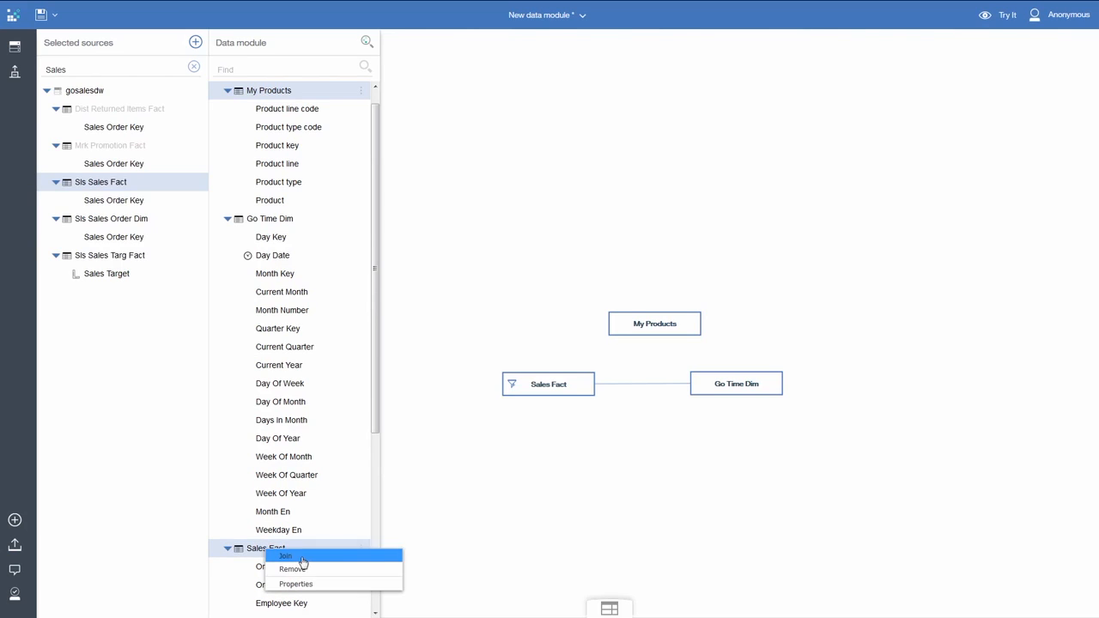
{"action": "left_click", "coordinate": [287, 556]}
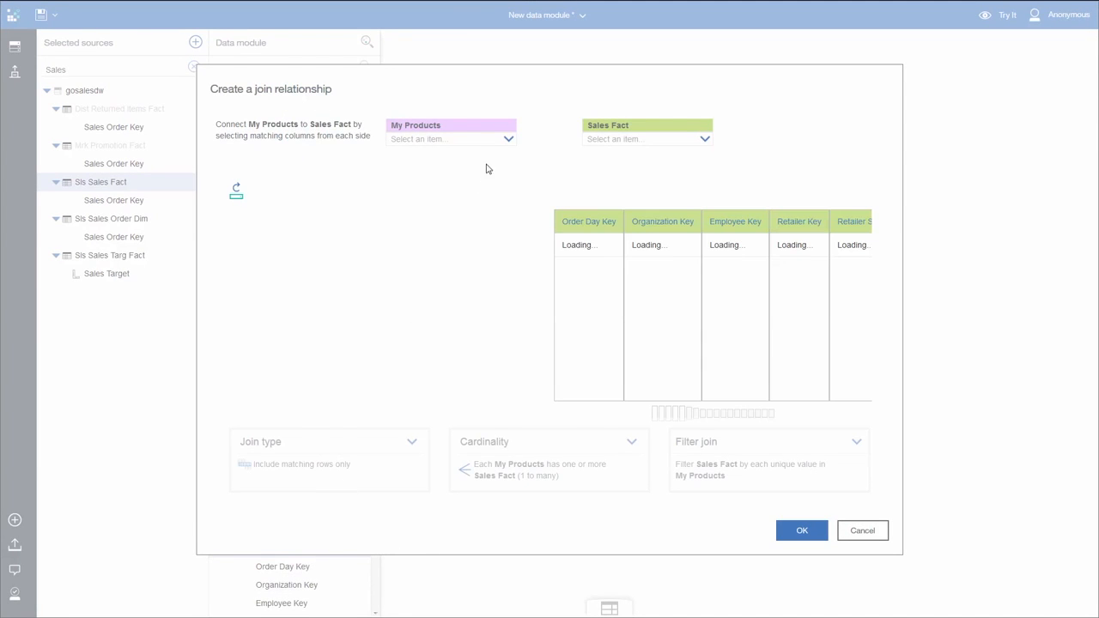
{"action": "left_click", "coordinate": [509, 142]}
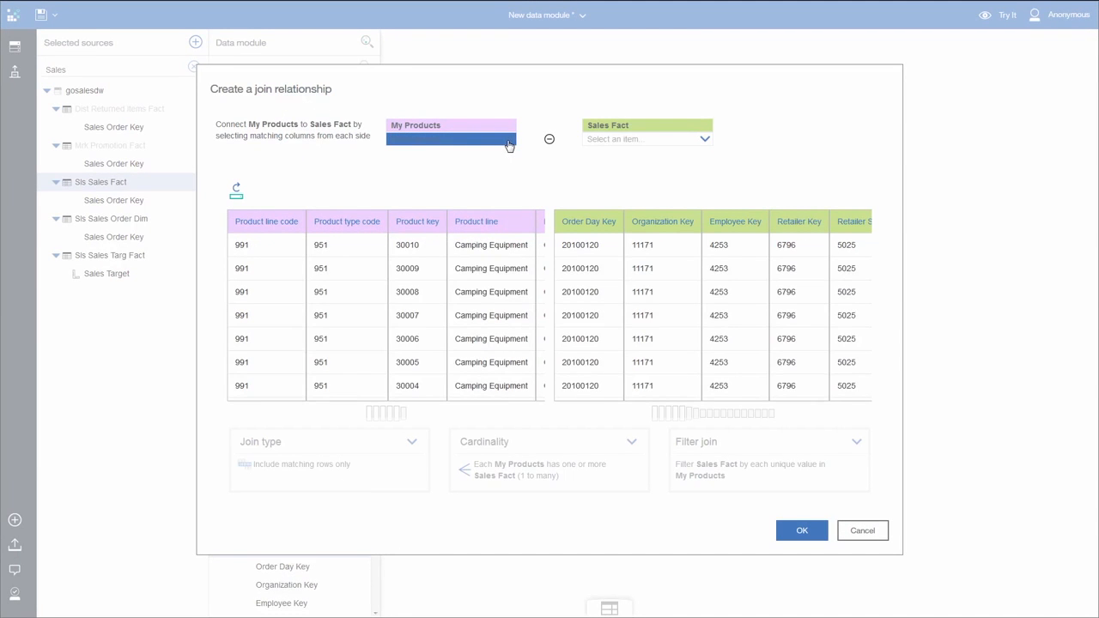
{"action": "left_click", "coordinate": [464, 158]}
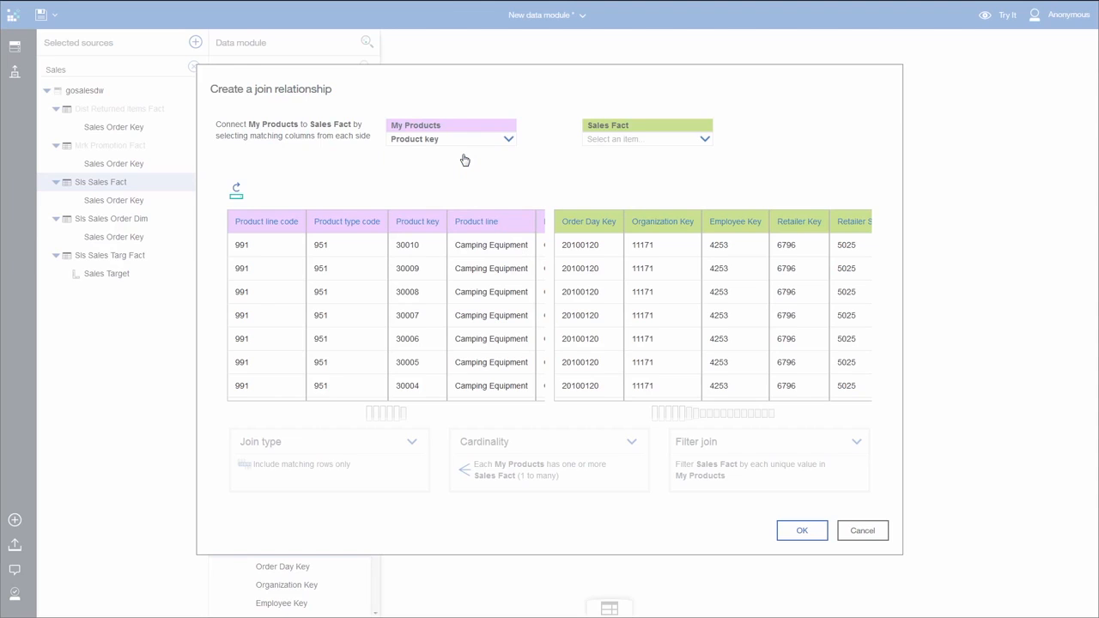
{"action": "left_click", "coordinate": [699, 144]}
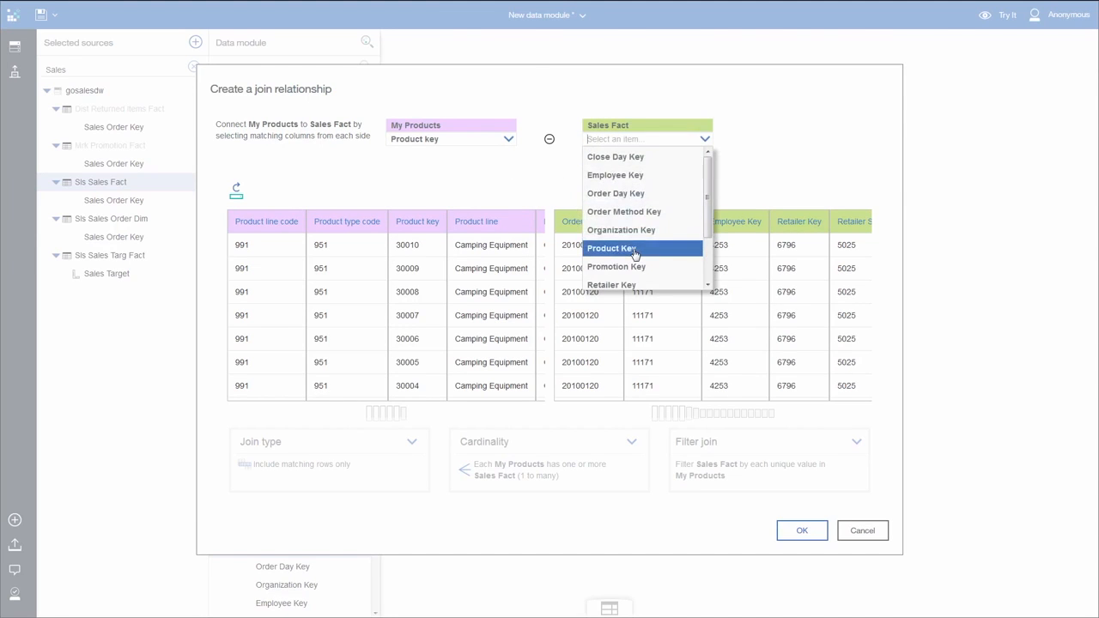
{"action": "left_click", "coordinate": [640, 248]}
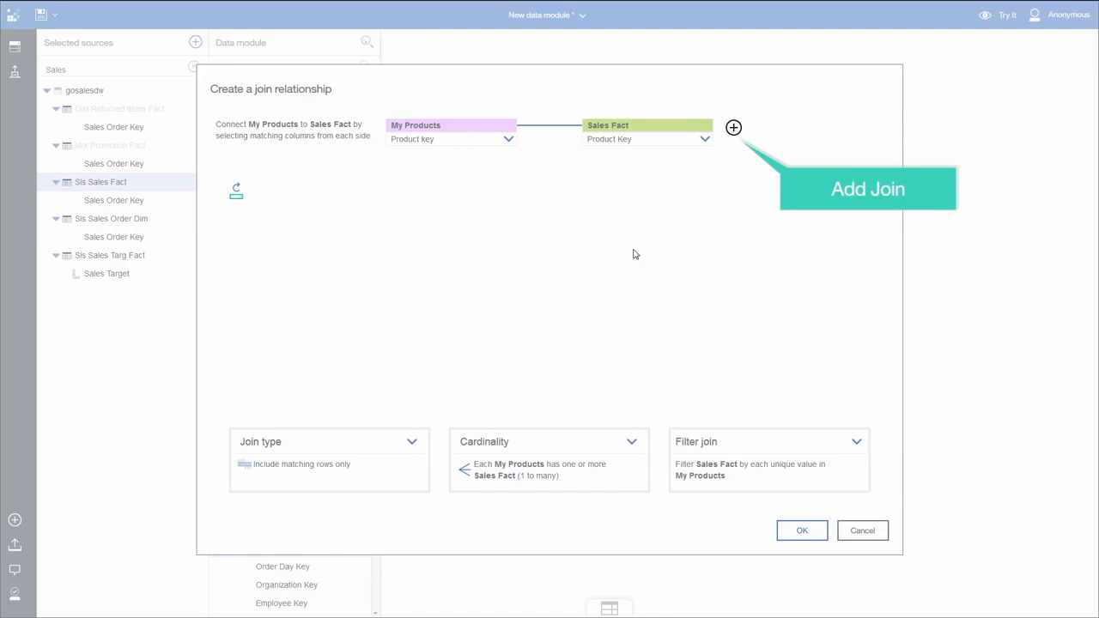
{"action": "left_click", "coordinate": [733, 128]}
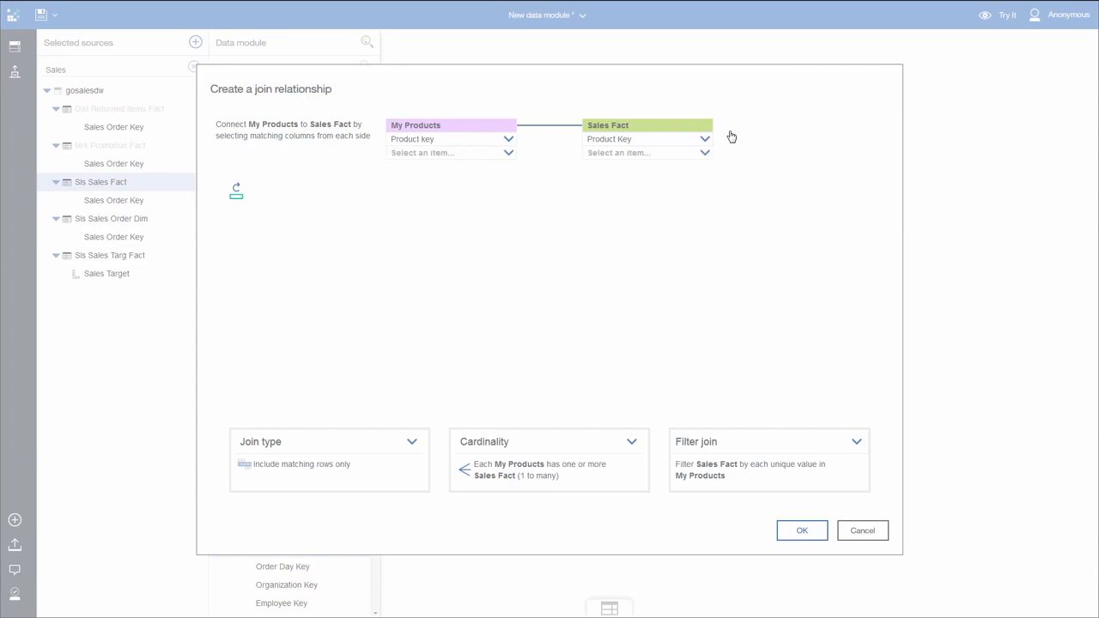
{"action": "mouse_move", "coordinate": [521, 153]}
{"action": "left_click", "coordinate": [550, 154]}
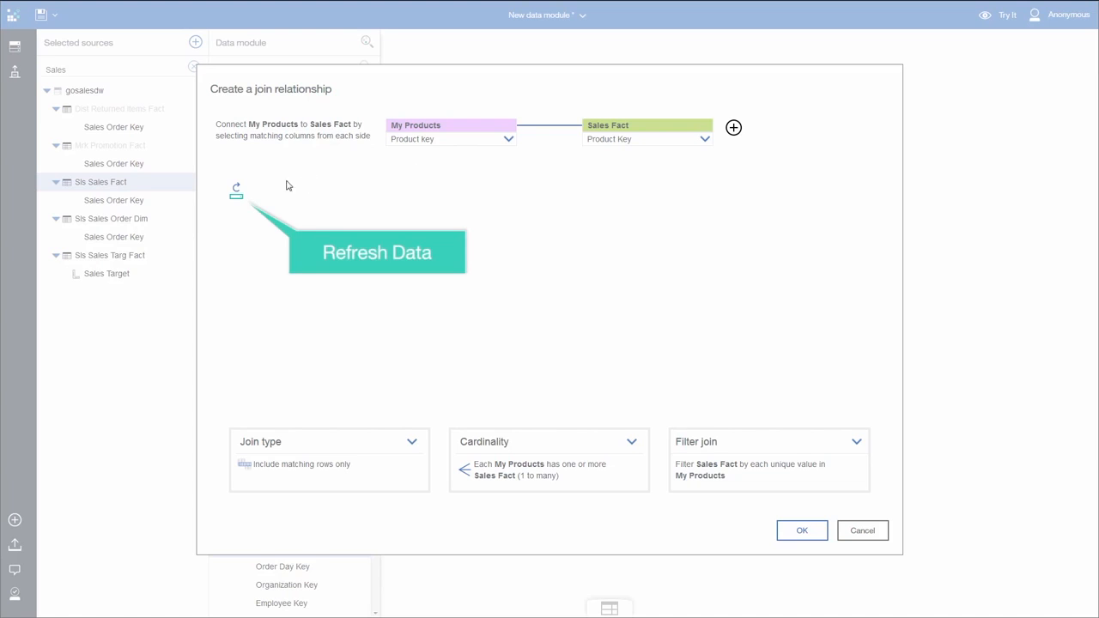
Step: Refresh the join's data preview and set the join type to all My Products rows plus matching rows of Sales Fact
{"action": "left_click", "coordinate": [241, 199]}
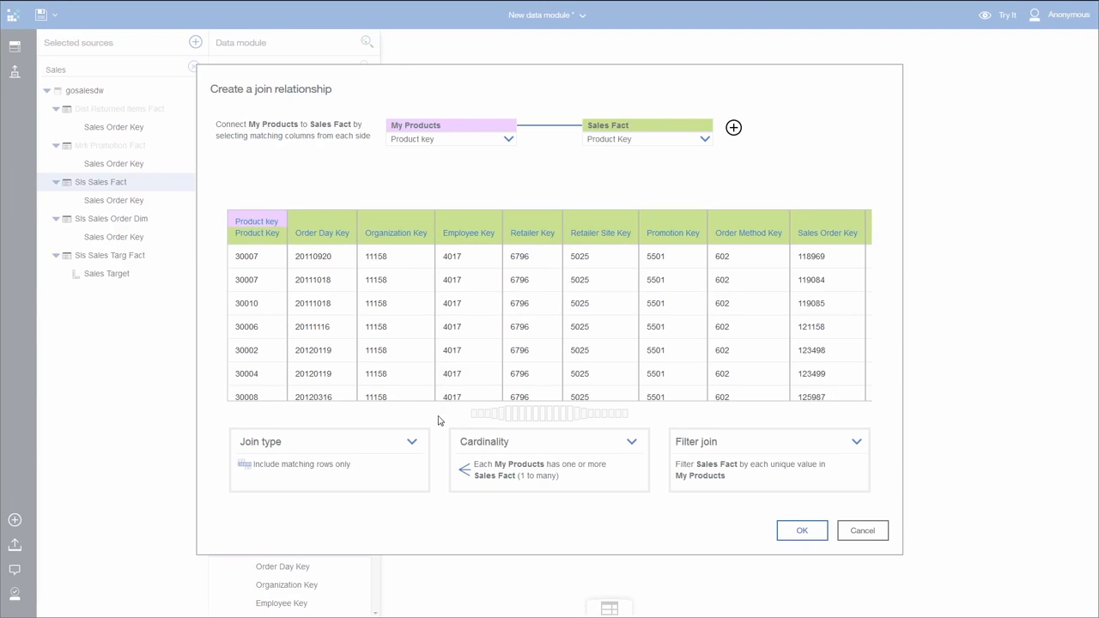
{"action": "left_click", "coordinate": [412, 444]}
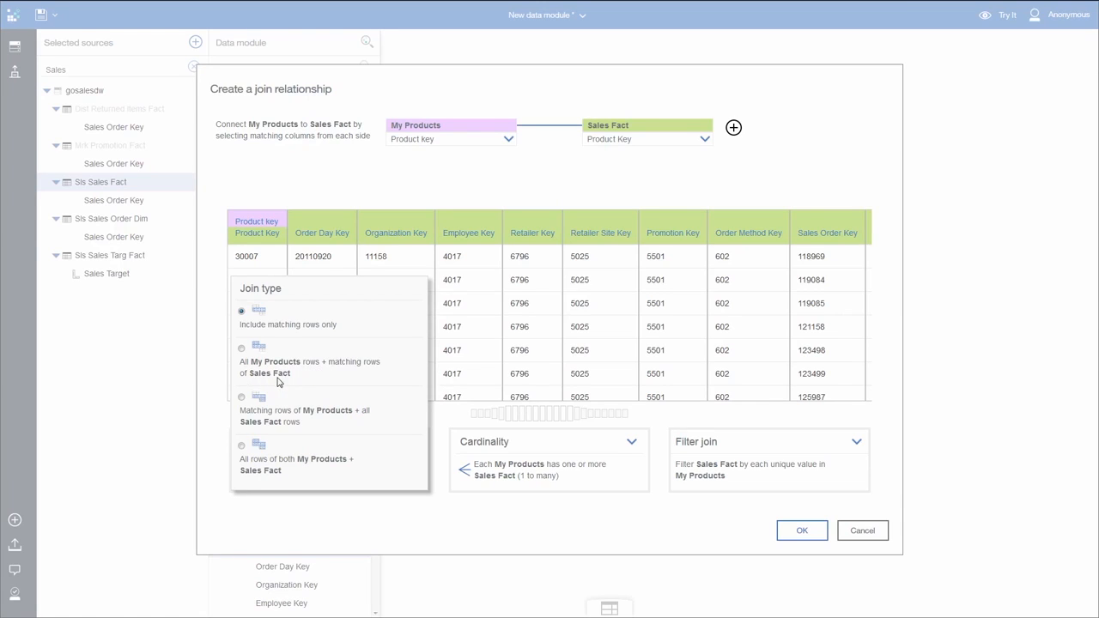
{"action": "left_click", "coordinate": [241, 350]}
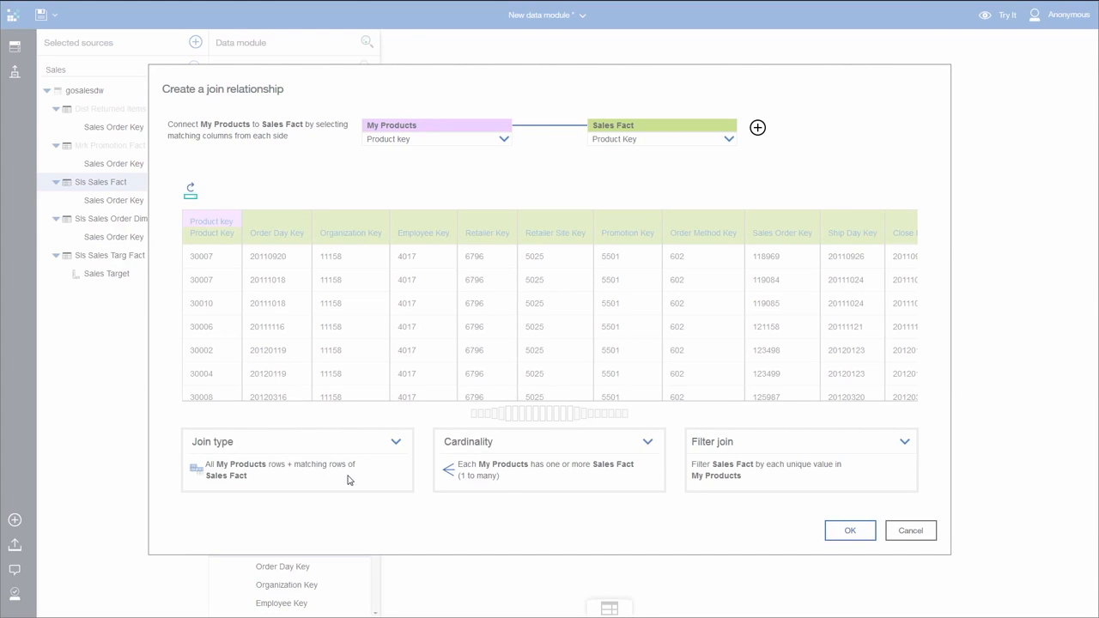
Step: Set the join to filter Sales Fact between the range of values in My Products and create it
{"action": "left_click", "coordinate": [649, 441]}
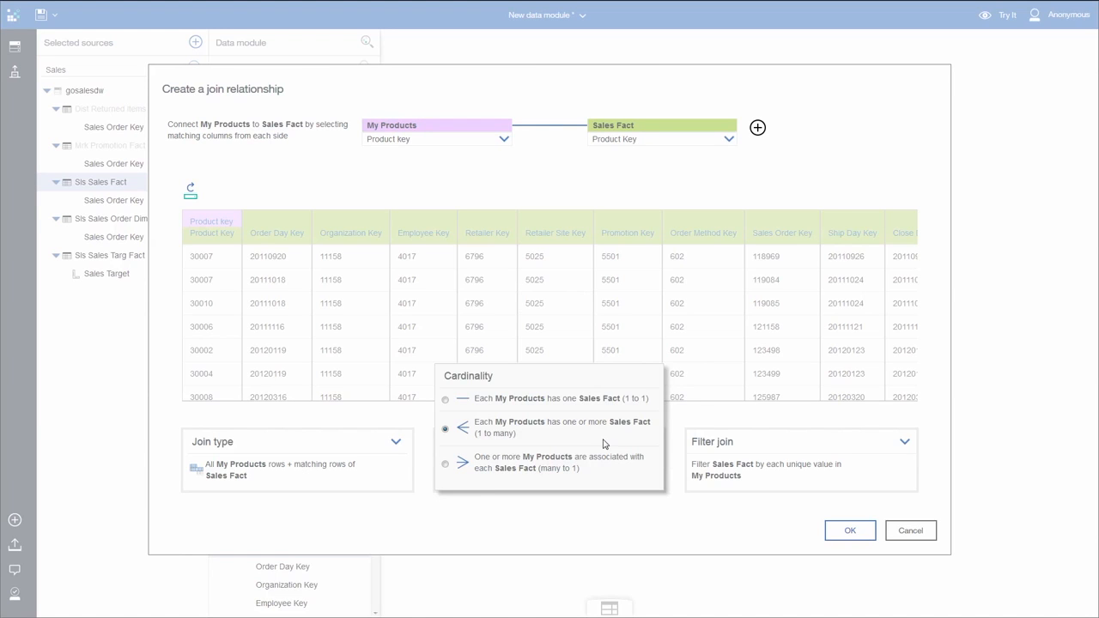
{"action": "left_click", "coordinate": [910, 443]}
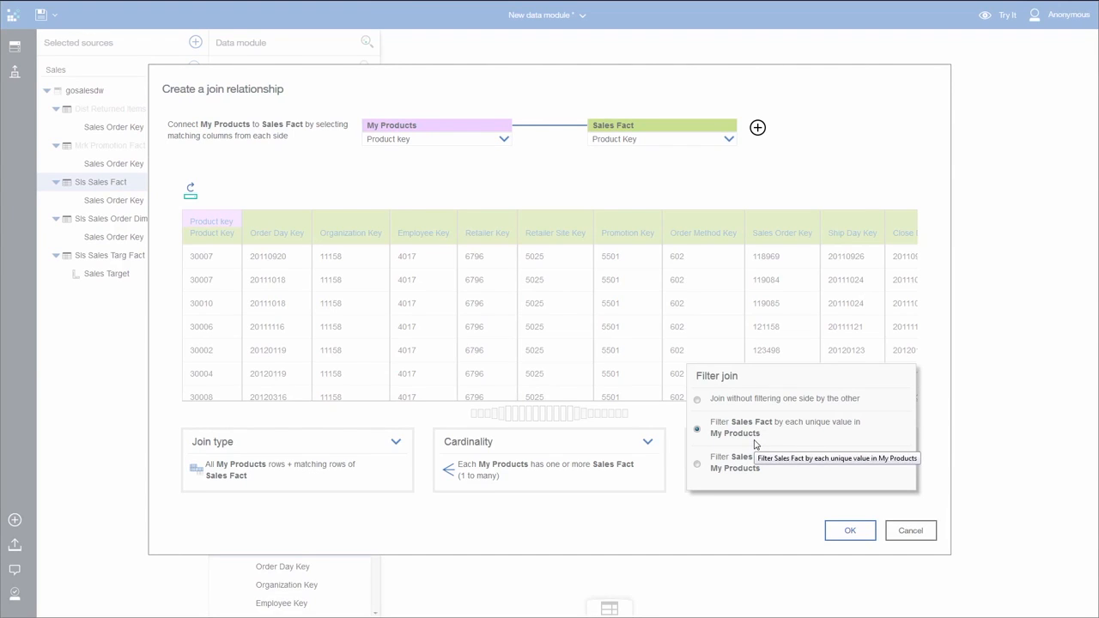
{"action": "mouse_move", "coordinate": [409, 146]}
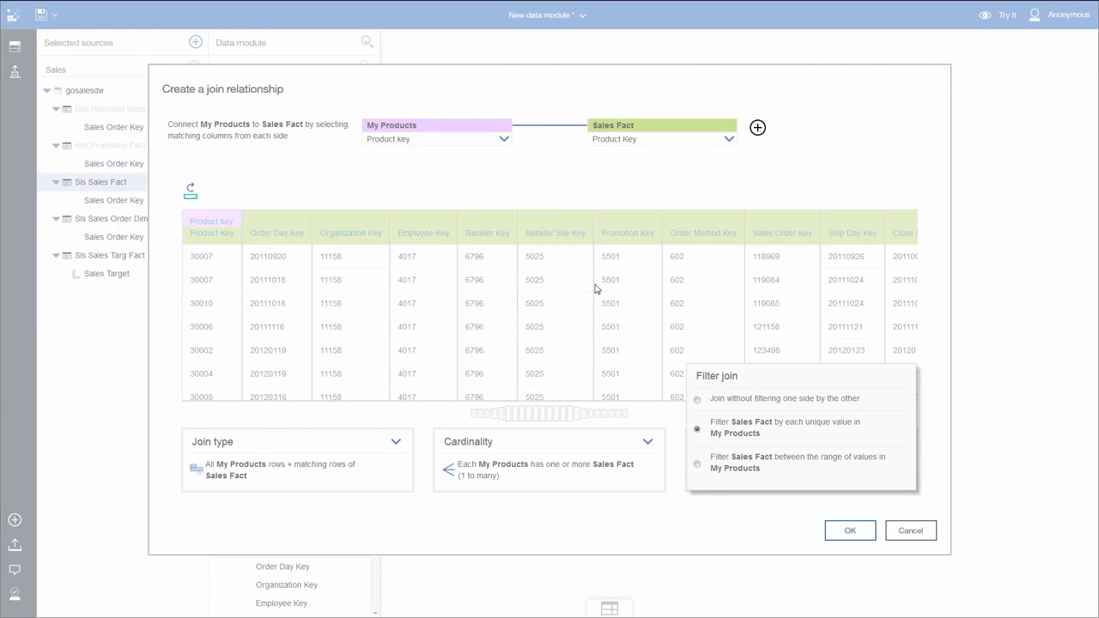
{"action": "left_click", "coordinate": [697, 465]}
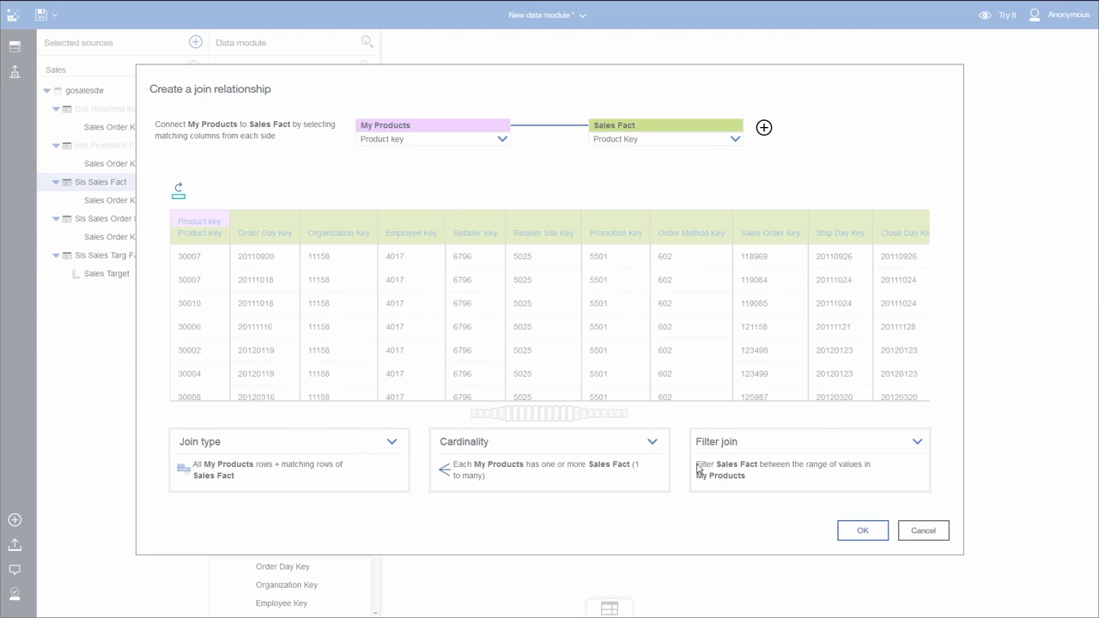
{"action": "left_click", "coordinate": [859, 532]}
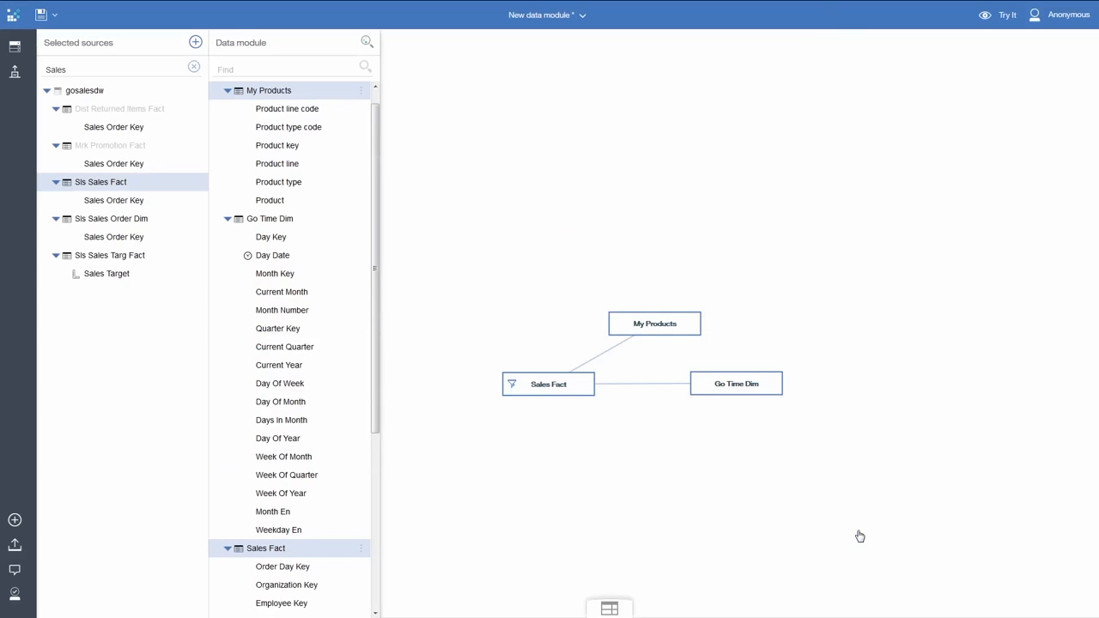
Step: Show the cardinality of the joins in the data module diagram
{"action": "mouse_move", "coordinate": [609, 354]}
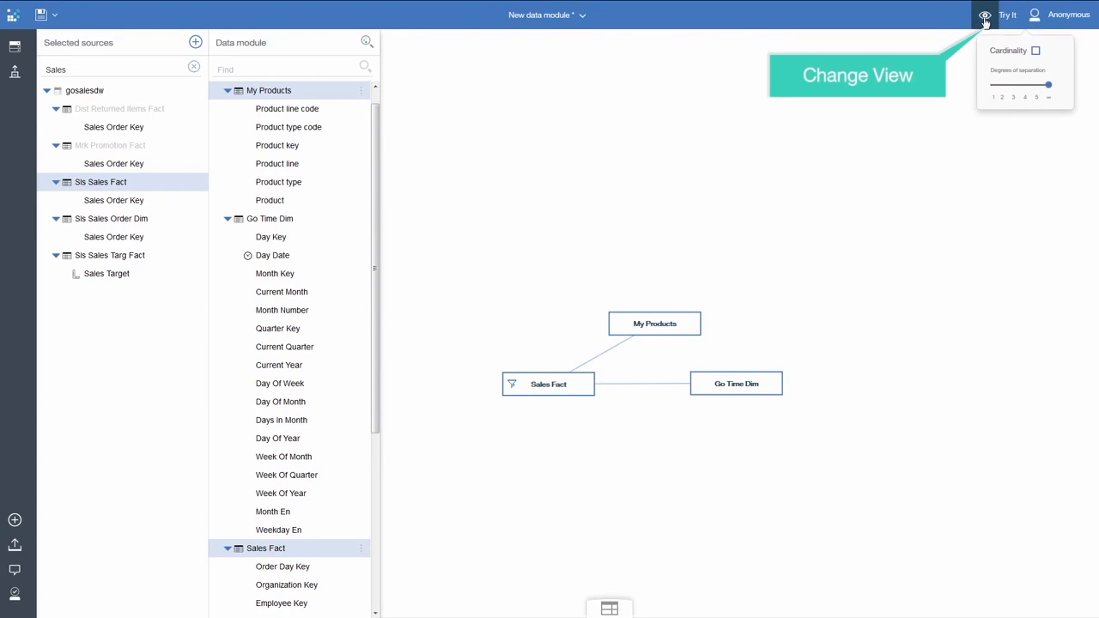
{"action": "left_click", "coordinate": [1036, 50]}
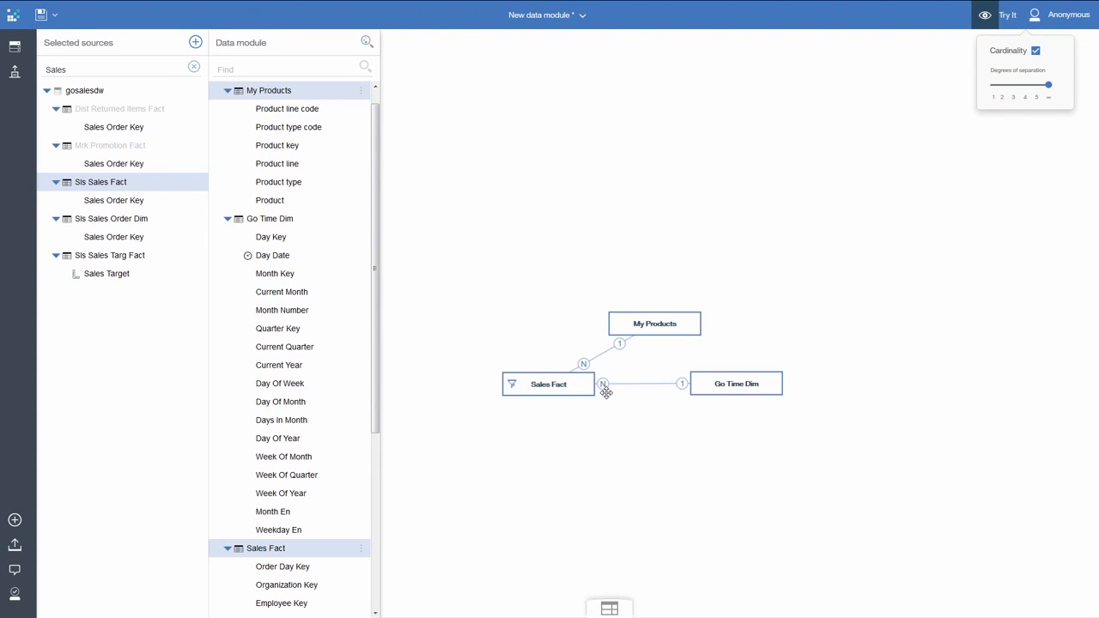
Step: Try 1 and 2 degrees of separation around My Products in the diagram and restore the unlimited setting
{"action": "left_click", "coordinate": [664, 332]}
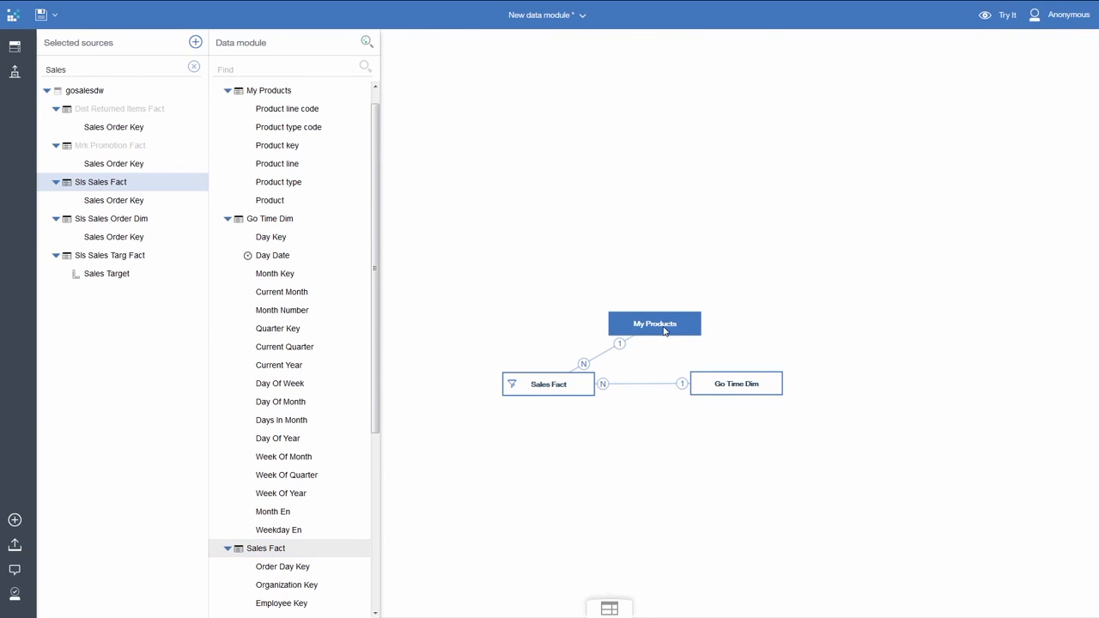
{"action": "left_click", "coordinate": [988, 18]}
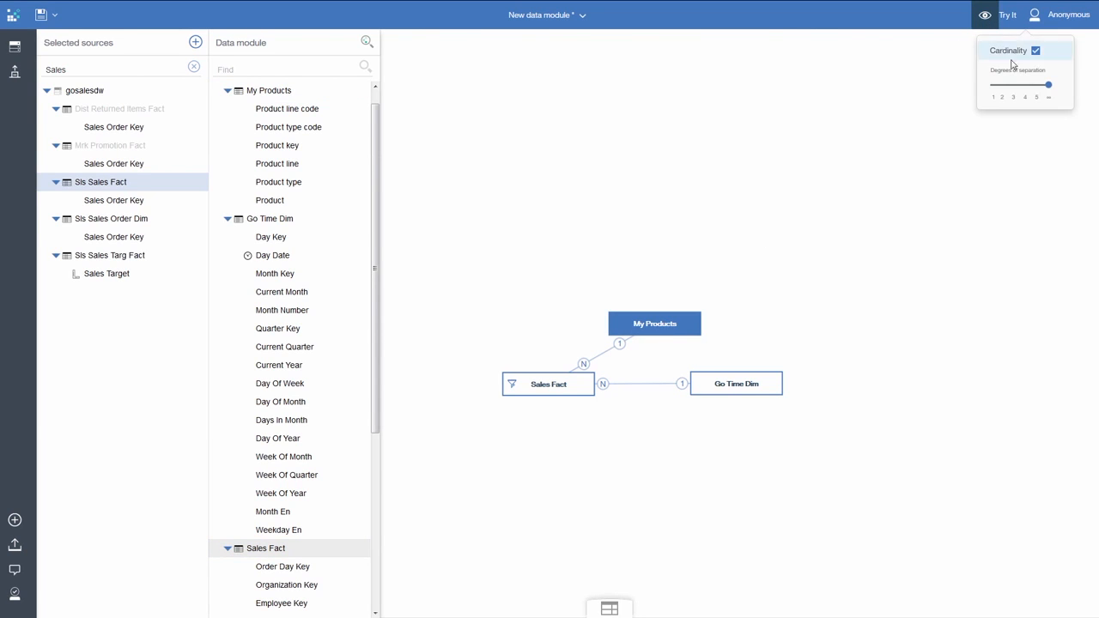
{"action": "left_click_drag", "start_coordinate": [1048, 87], "coordinate": [993, 92]}
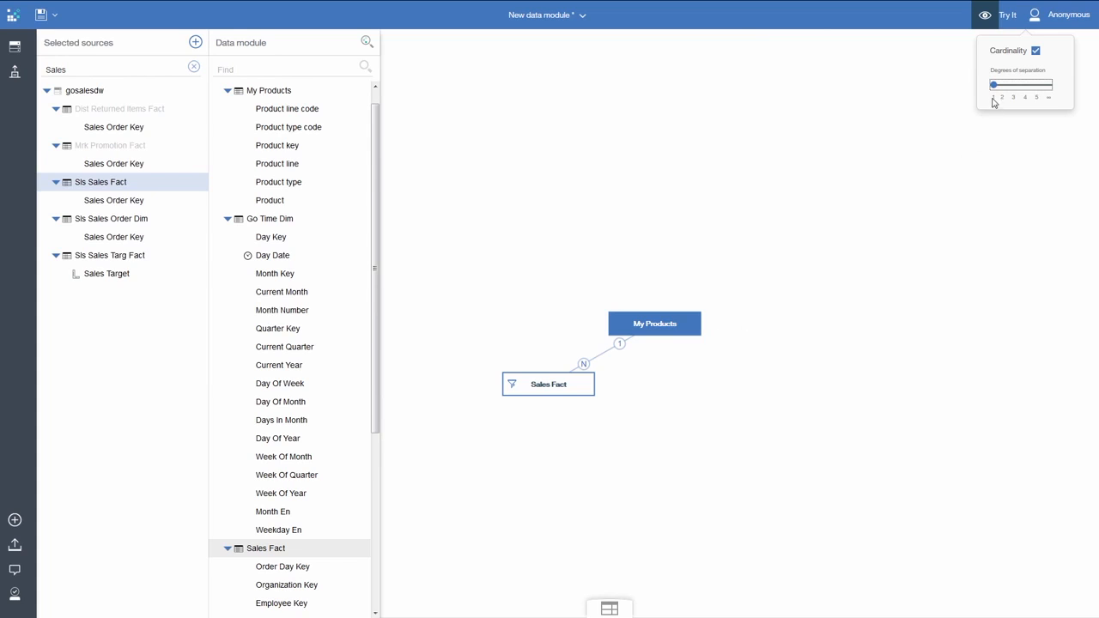
{"action": "left_click_drag", "start_coordinate": [994, 87], "coordinate": [1005, 87]}
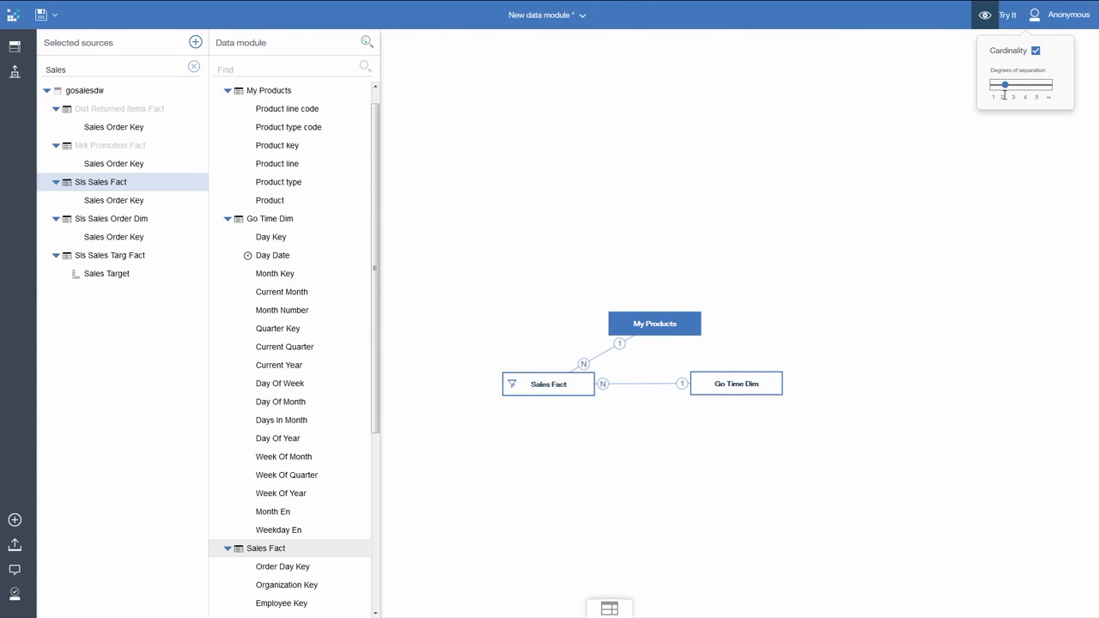
{"action": "left_click_drag", "start_coordinate": [1006, 89], "coordinate": [1050, 90]}
{"action": "left_click", "coordinate": [894, 244]}
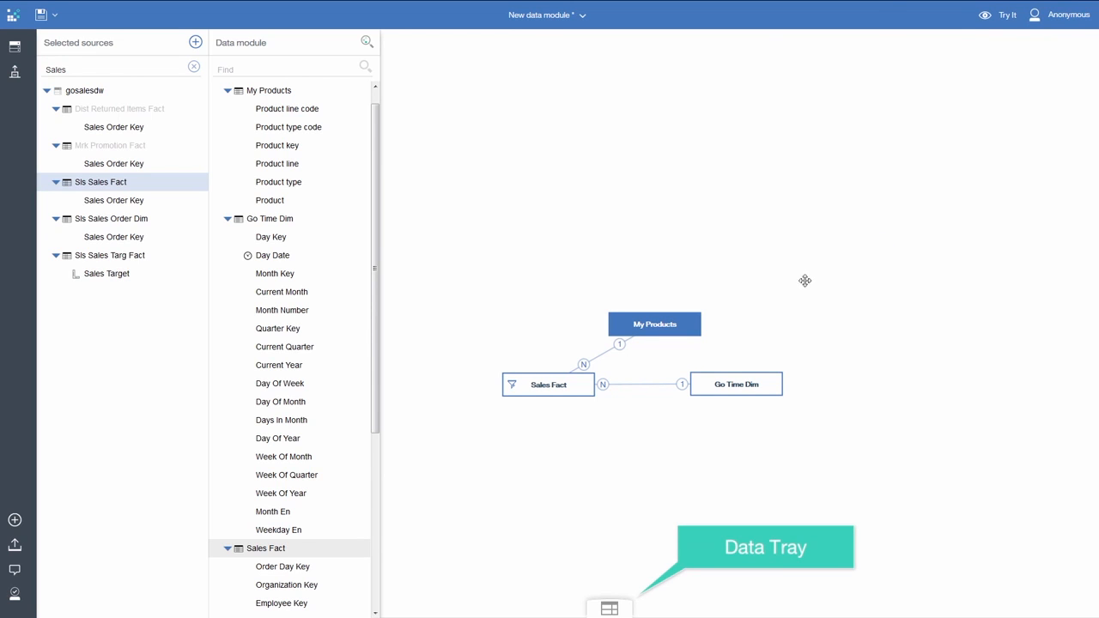
Step: View the data rows of My Products and Sales Fact in the data tray and close it
{"action": "left_click", "coordinate": [612, 610]}
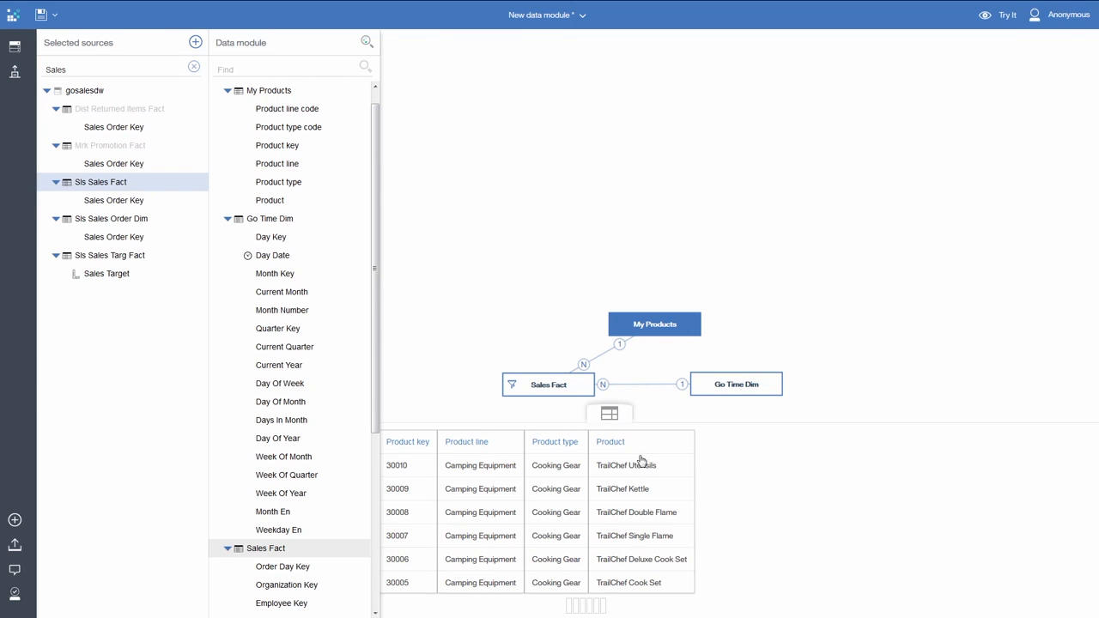
{"action": "left_click", "coordinate": [558, 391]}
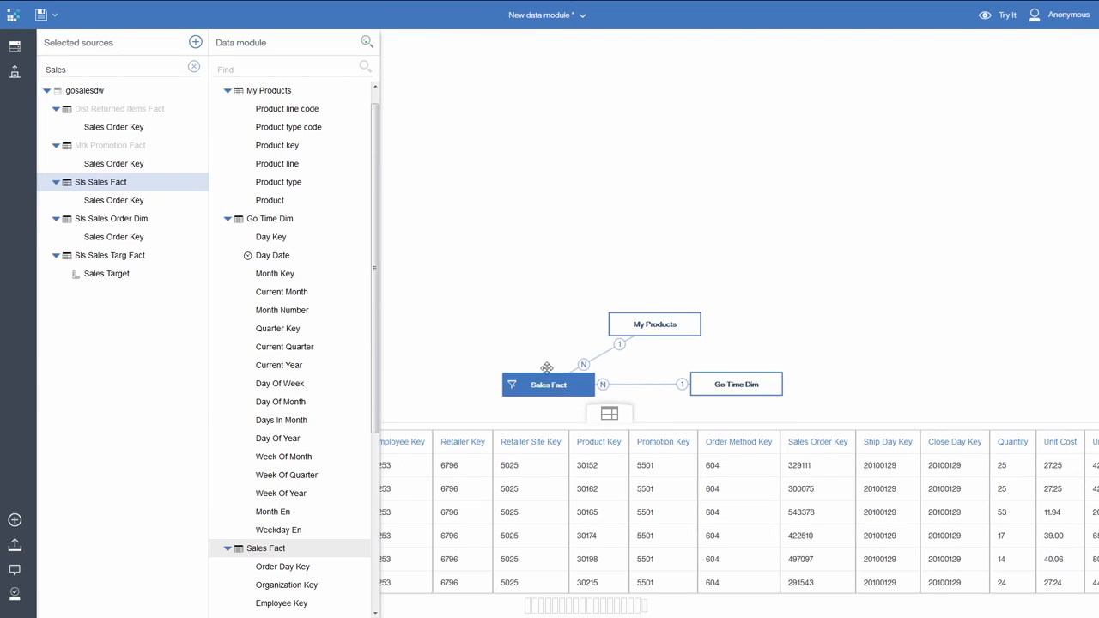
{"action": "left_click", "coordinate": [610, 416]}
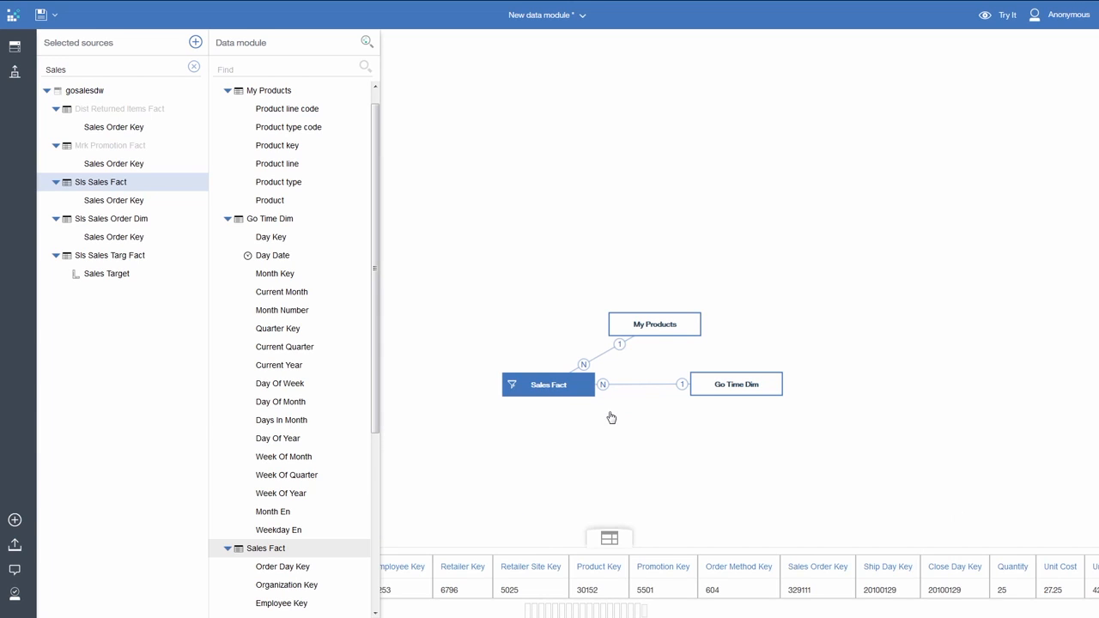
Step: Try the data module in a new report and build a list of Current Year, Product and Sale Total
{"action": "left_click", "coordinate": [1000, 17]}
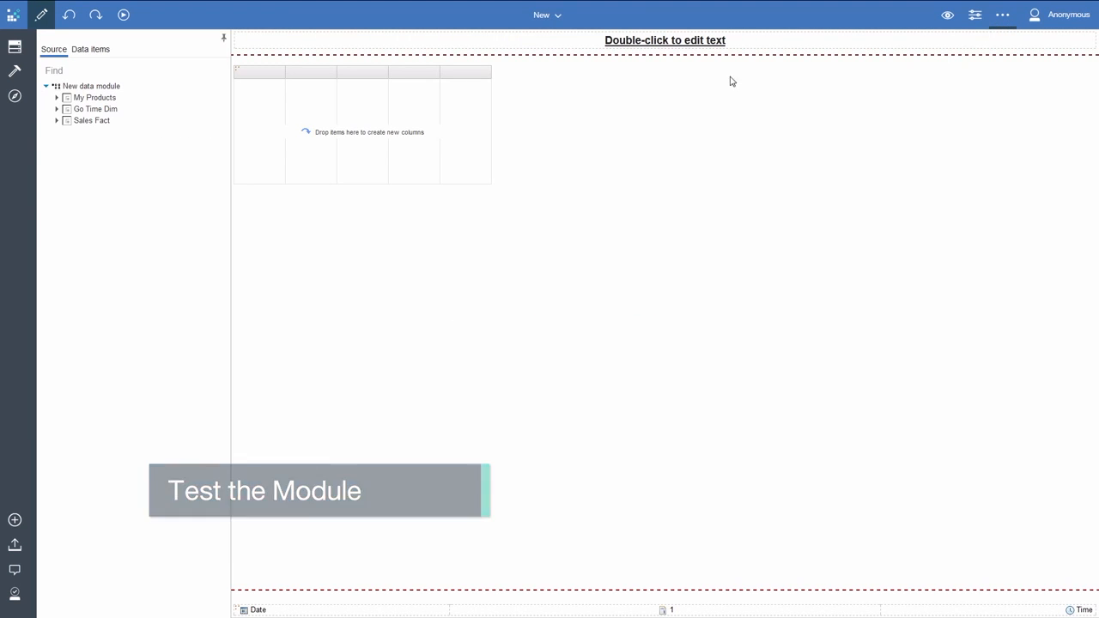
{"action": "left_click", "coordinate": [56, 98]}
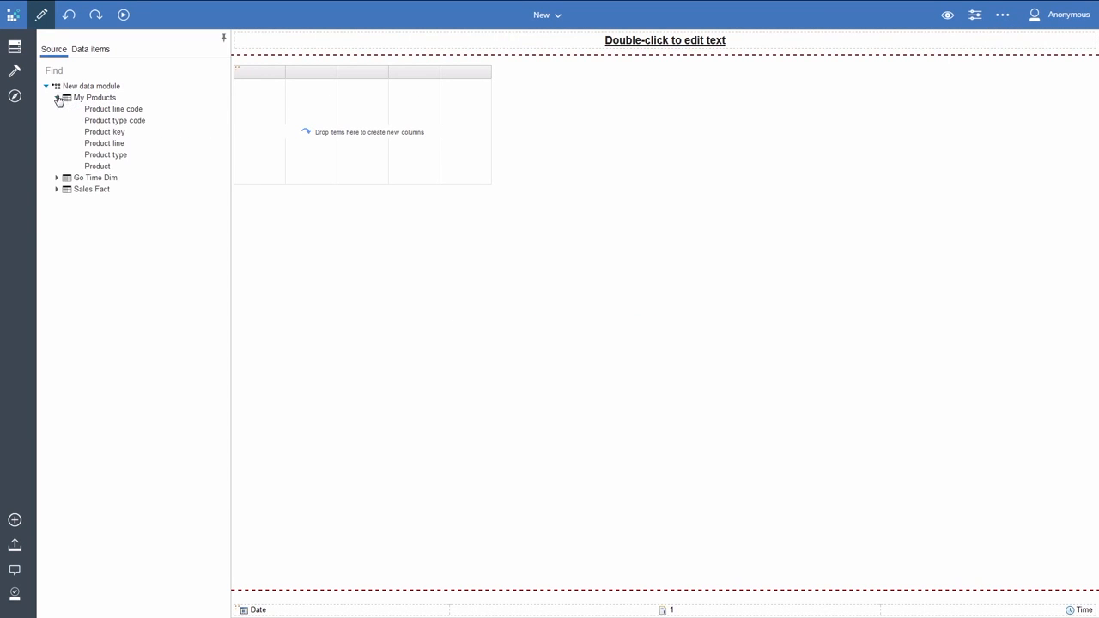
{"action": "left_click_drag", "start_coordinate": [97, 166], "coordinate": [273, 160]}
{"action": "left_click", "coordinate": [57, 179]}
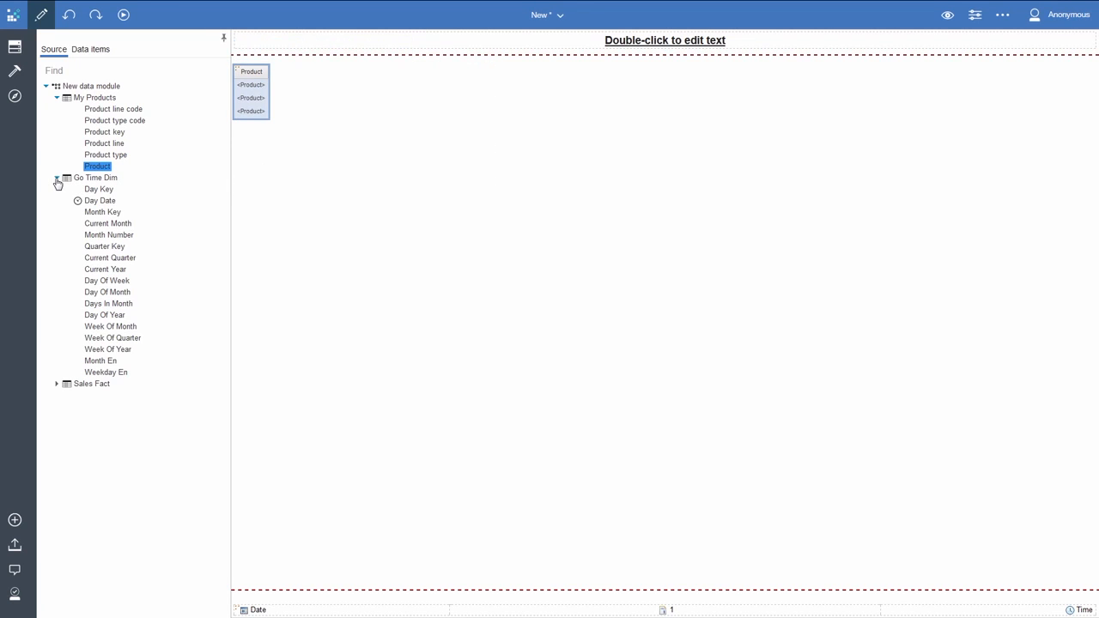
{"action": "left_click_drag", "start_coordinate": [94, 270], "coordinate": [238, 91]}
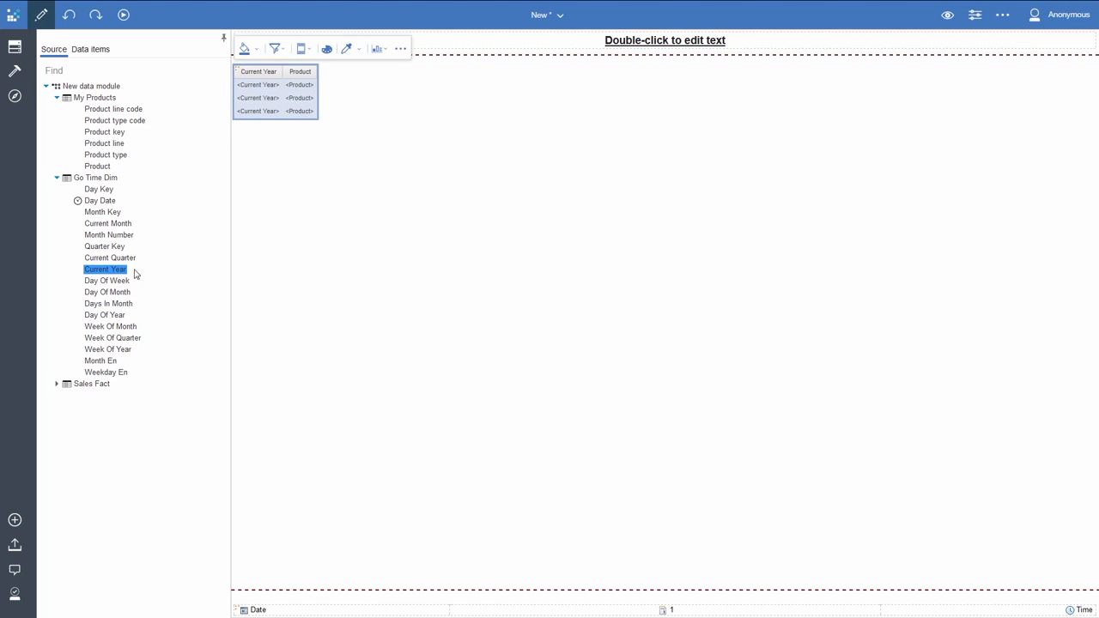
{"action": "left_click", "coordinate": [57, 384]}
{"action": "left_click_drag", "start_coordinate": [101, 579], "coordinate": [320, 105]}
Step: Pivot the list into a crosstab with Current Year across the columns and run the report as HTML
{"action": "left_click", "coordinate": [250, 73]}
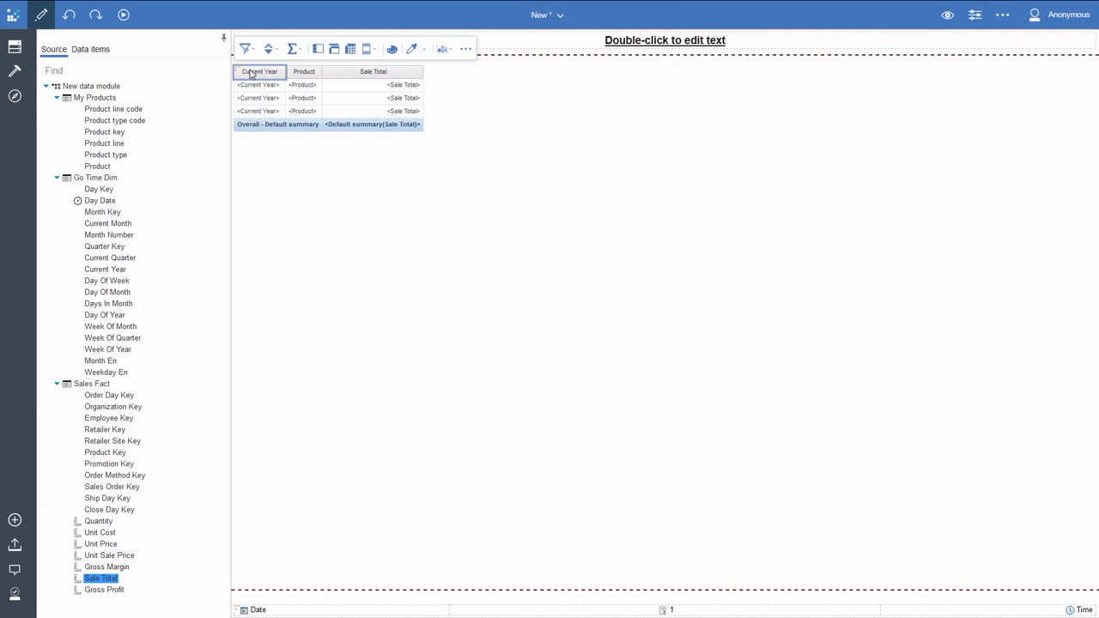
{"action": "left_click", "coordinate": [352, 50]}
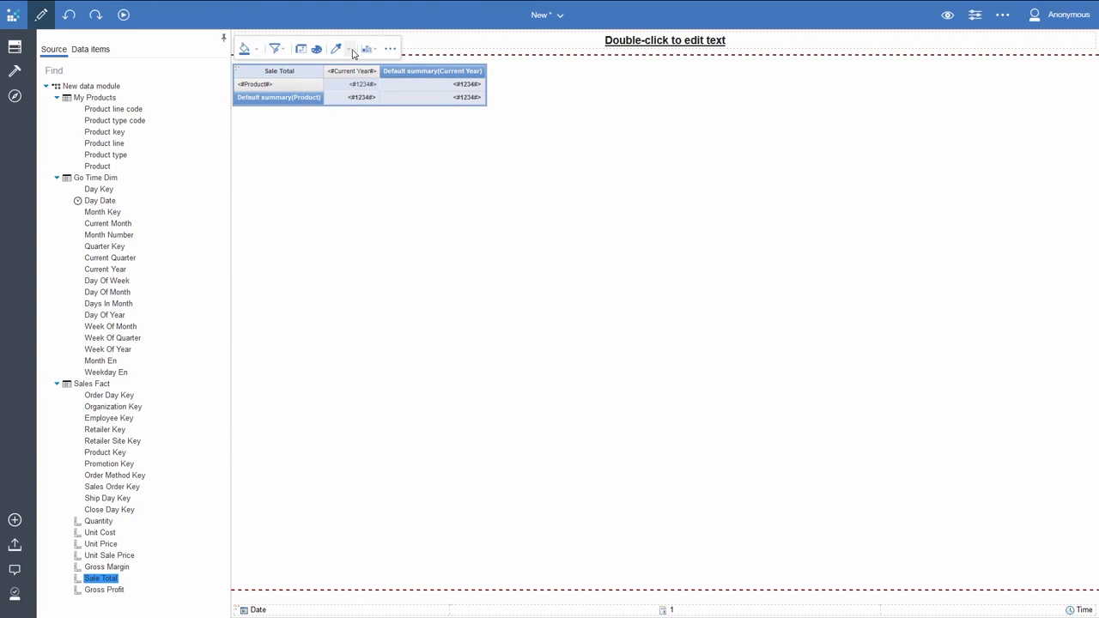
{"action": "left_click", "coordinate": [124, 16]}
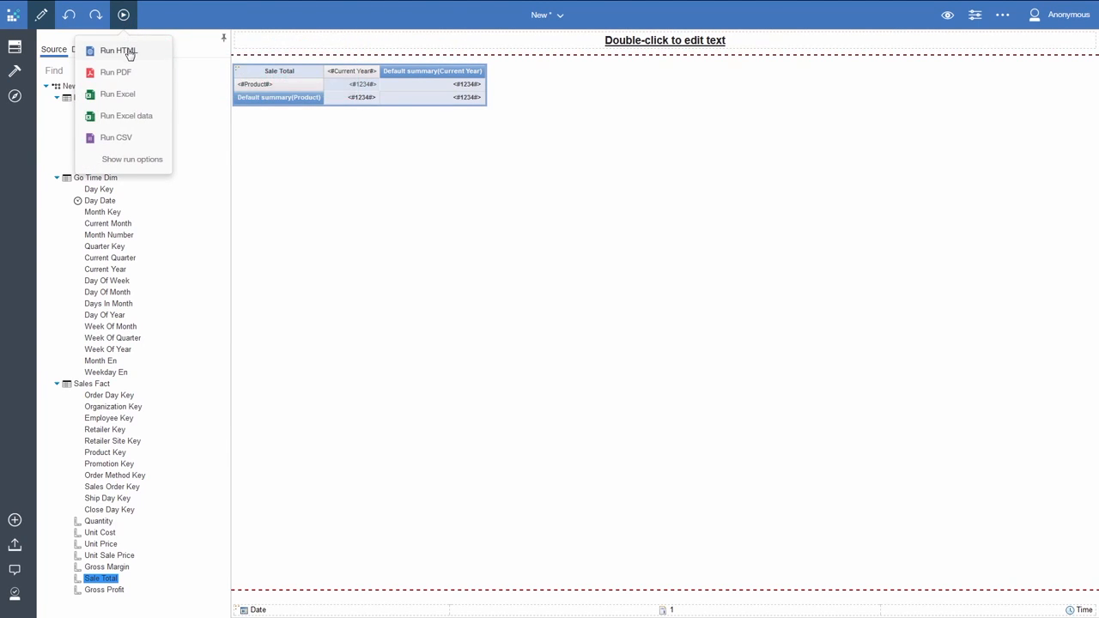
{"action": "left_click", "coordinate": [121, 50]}
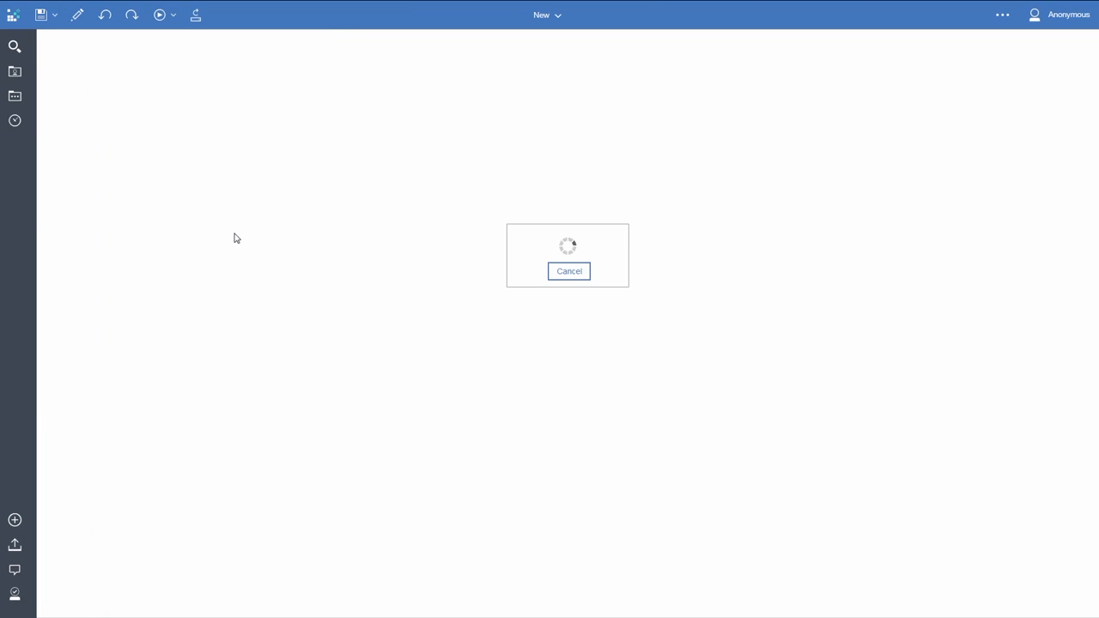
{"action": "left_click", "coordinate": [142, 77]}
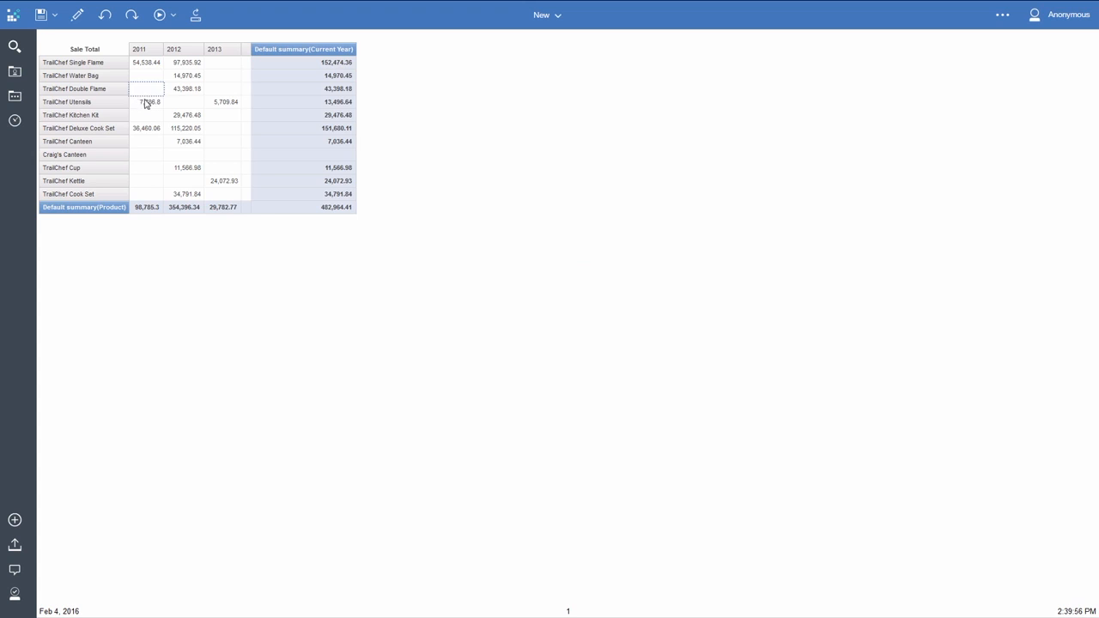
{"action": "left_click", "coordinate": [108, 158]}
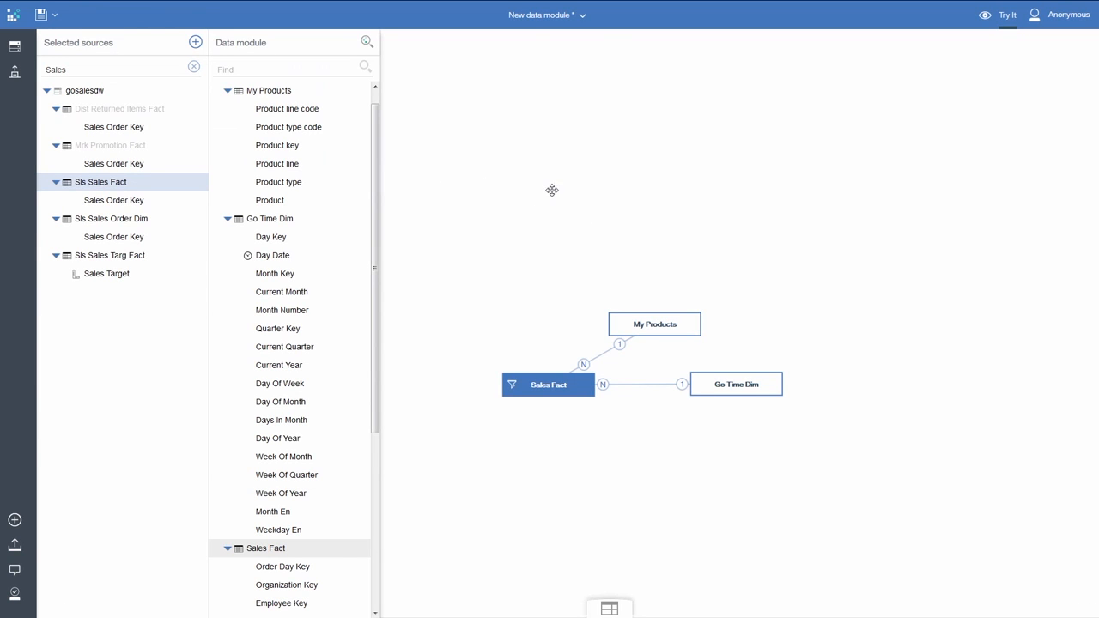
Step: Save the data module in My content under the name My Sales
{"action": "left_click", "coordinate": [41, 16]}
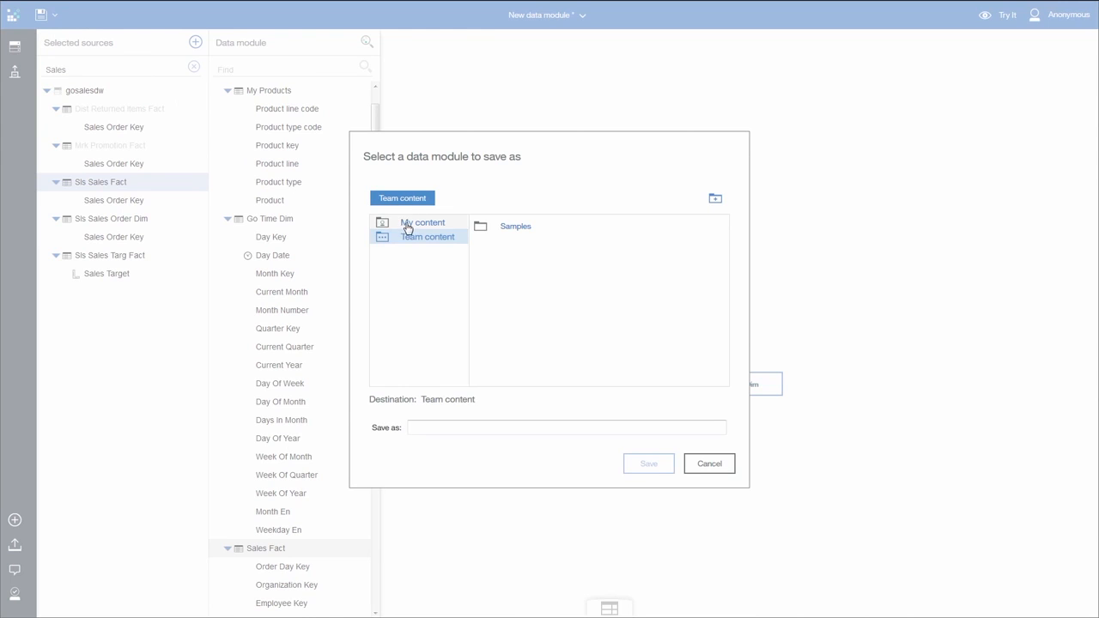
{"action": "left_click", "coordinate": [407, 225]}
{"action": "left_click", "coordinate": [417, 427]}
{"action": "type", "text": "My Sales"}
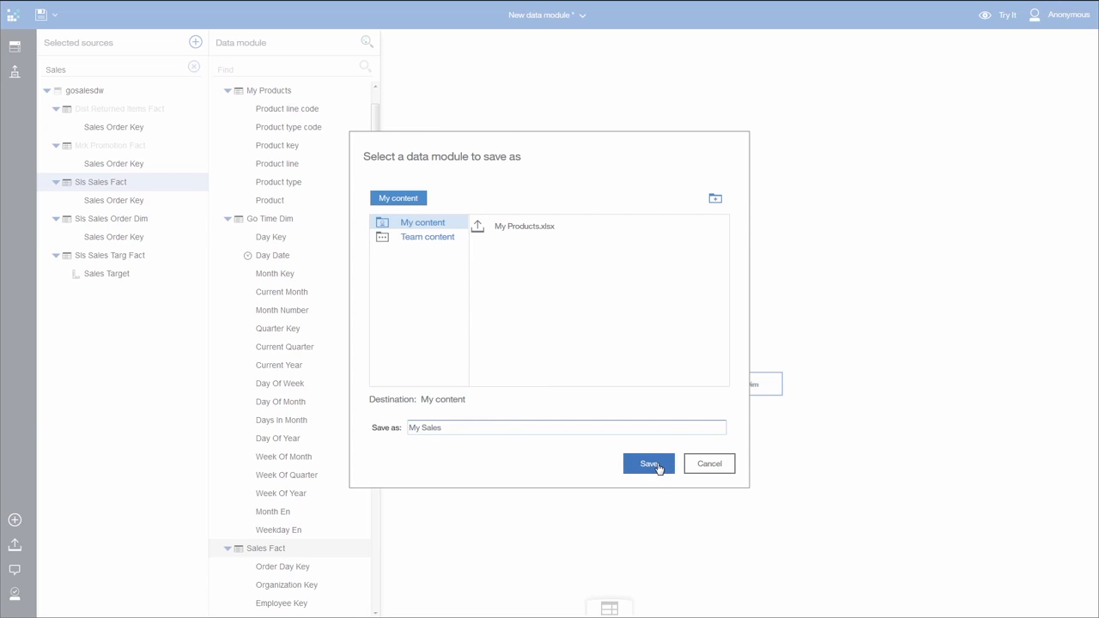
{"action": "left_click", "coordinate": [658, 466]}
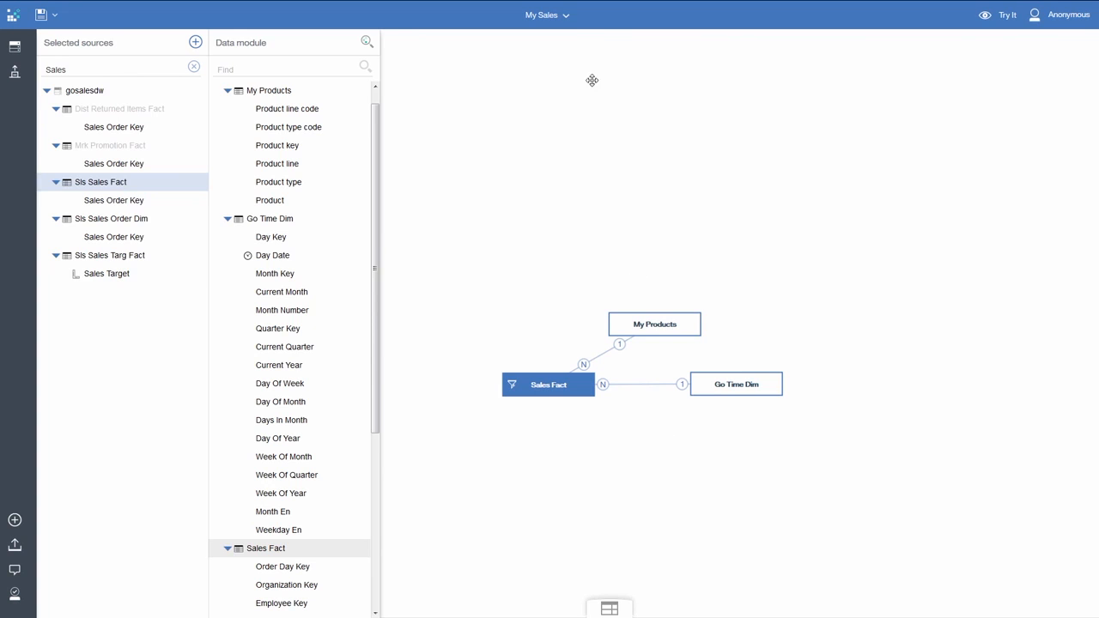
Step: Return to the Welcome page and show the contents of My content
{"action": "left_click", "coordinate": [566, 16]}
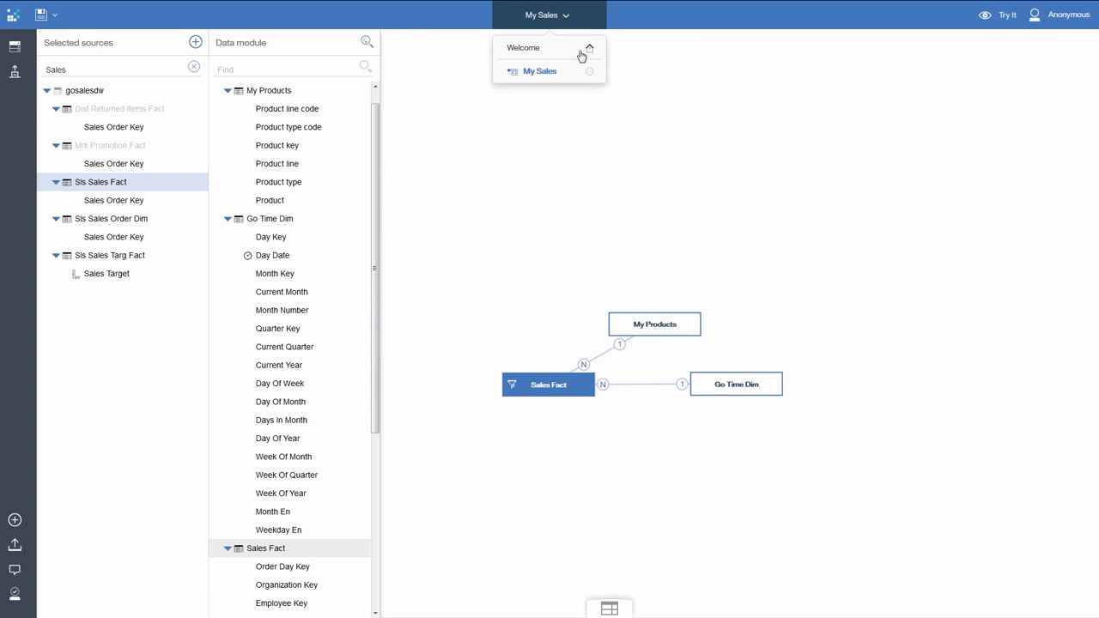
{"action": "left_click", "coordinate": [585, 50]}
{"action": "left_click", "coordinate": [66, 76]}
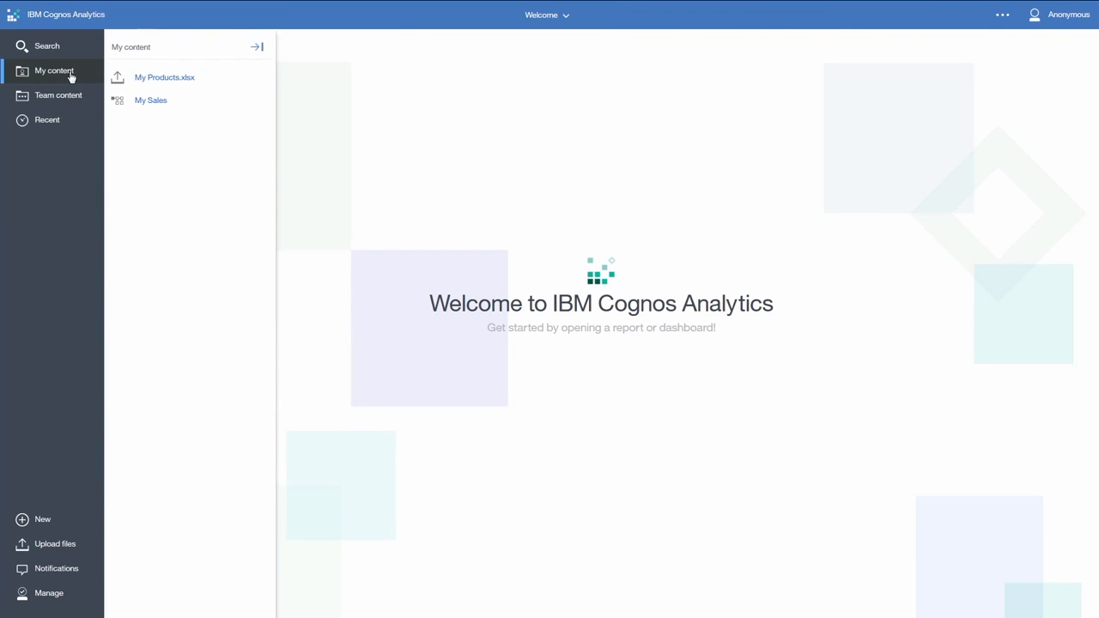